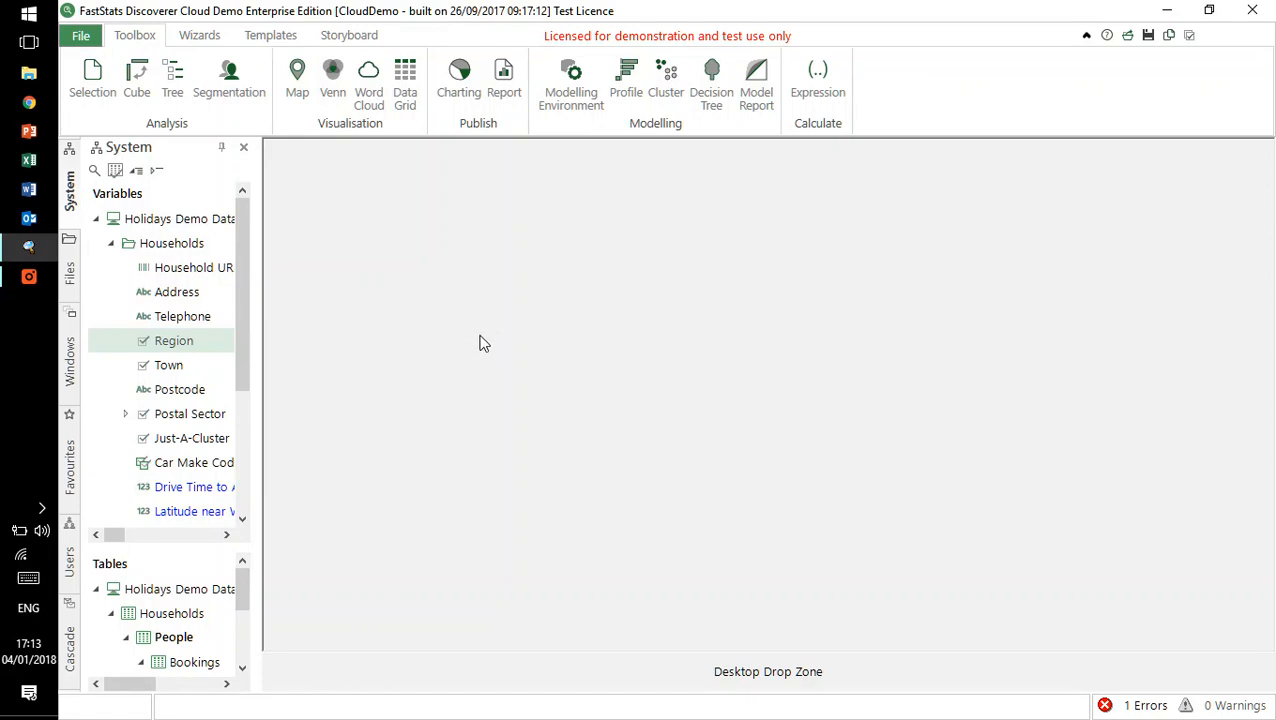
- Create a new chart, enlarge its window, and add the Households Region variable as its dimension
{"action": "left_click", "coordinate": [458, 85]}
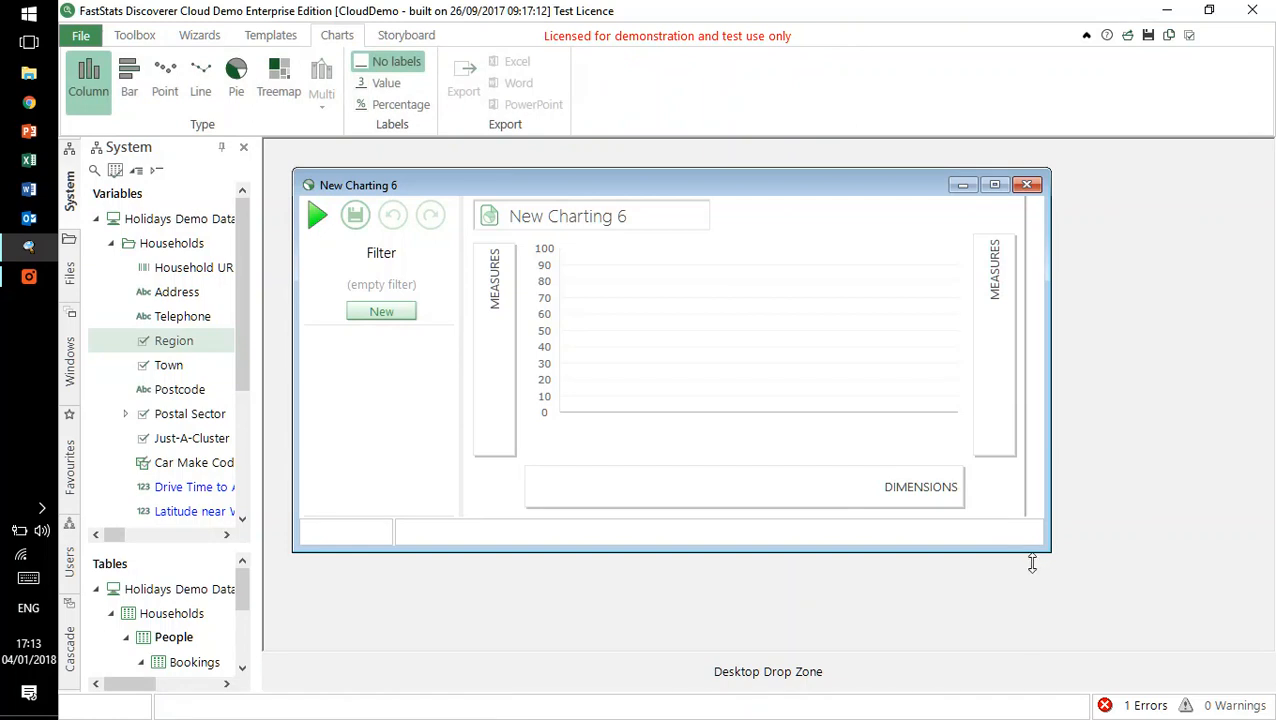
{"action": "left_click_drag", "start_coordinate": [1021, 561], "coordinate": [1024, 640]}
{"action": "left_click_drag", "start_coordinate": [1057, 537], "coordinate": [1200, 548]}
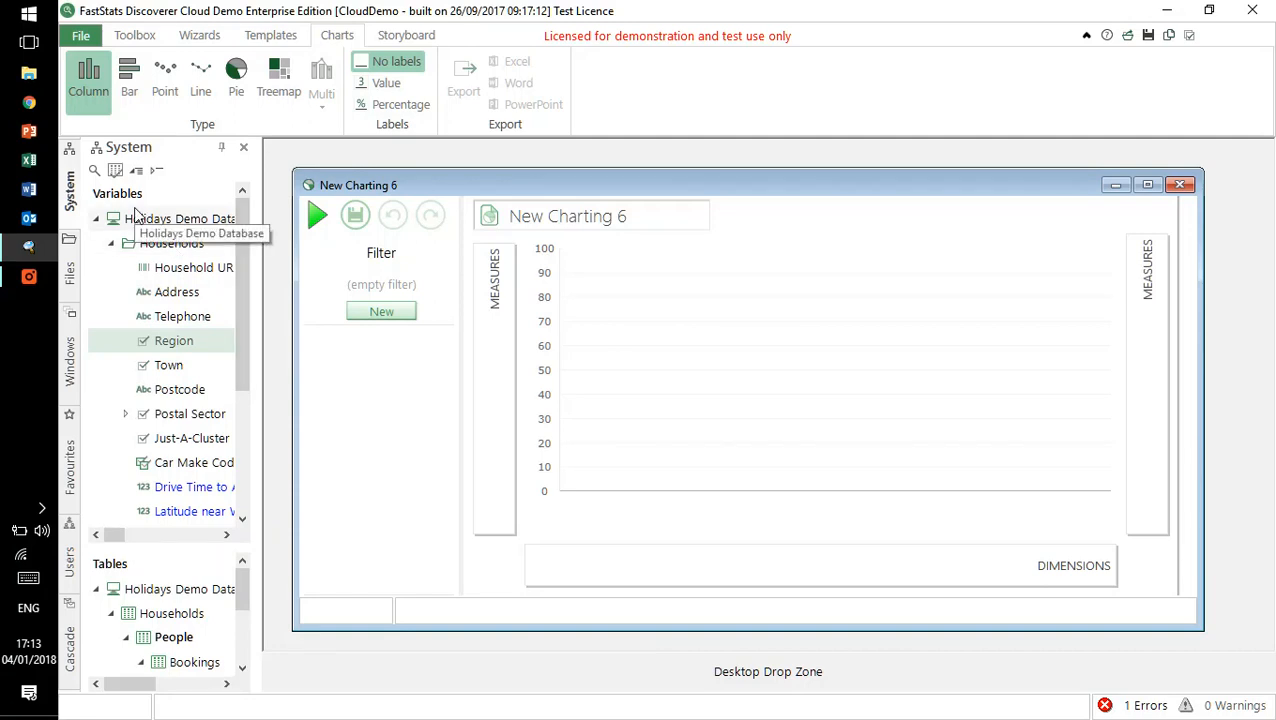
{"action": "left_click_drag", "start_coordinate": [165, 345], "coordinate": [641, 556]}
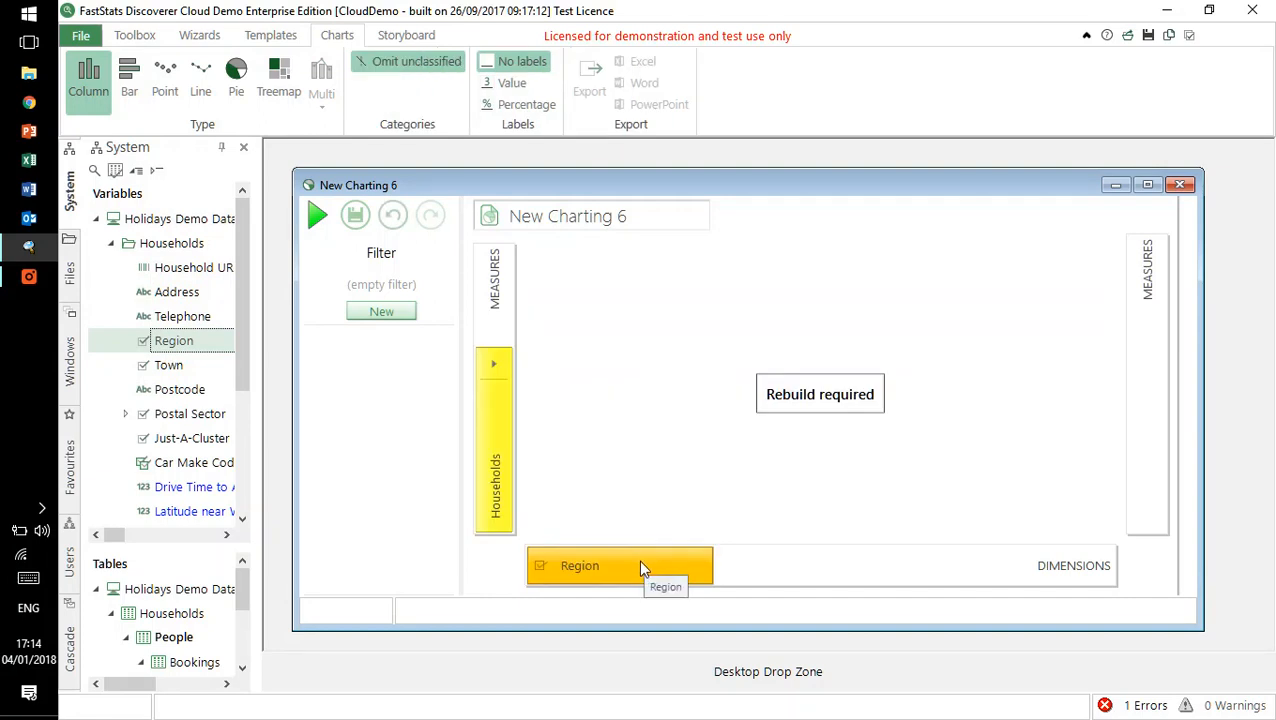
- Set the chart's measure to count People, build the column chart, and maximize the chart window
{"action": "left_click", "coordinate": [487, 369]}
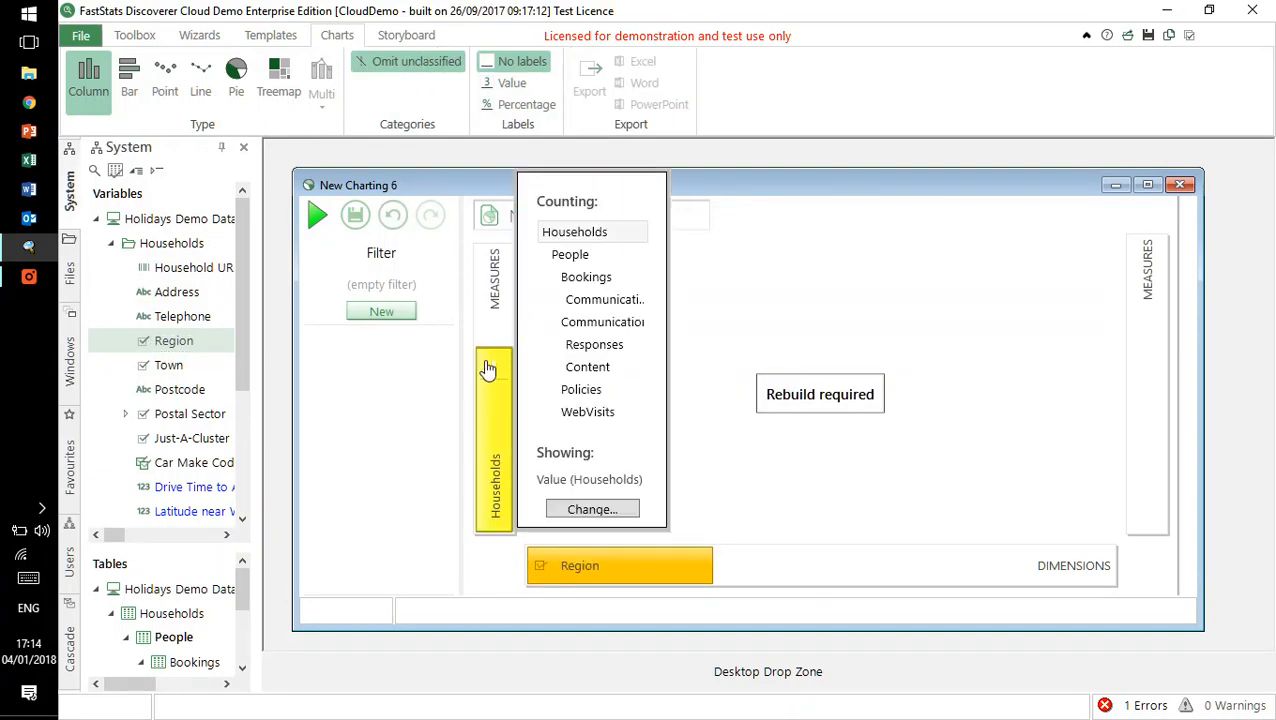
{"action": "left_click", "coordinate": [572, 255]}
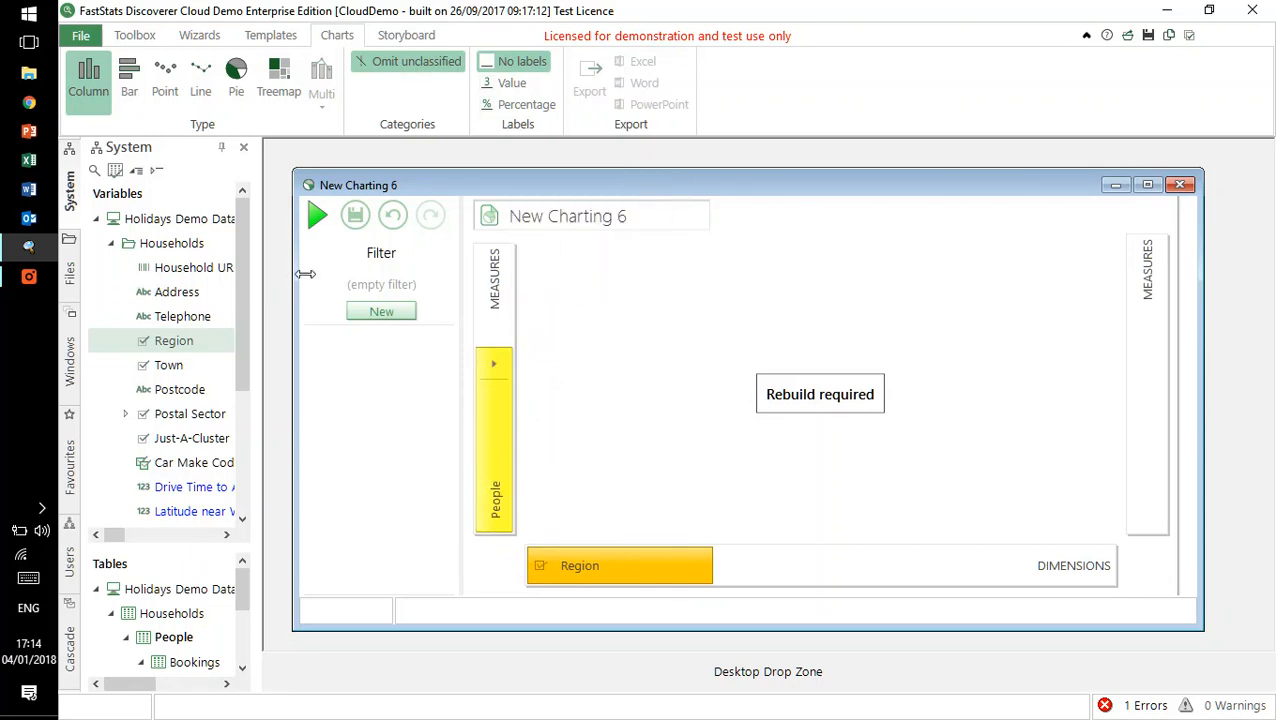
{"action": "left_click", "coordinate": [320, 220]}
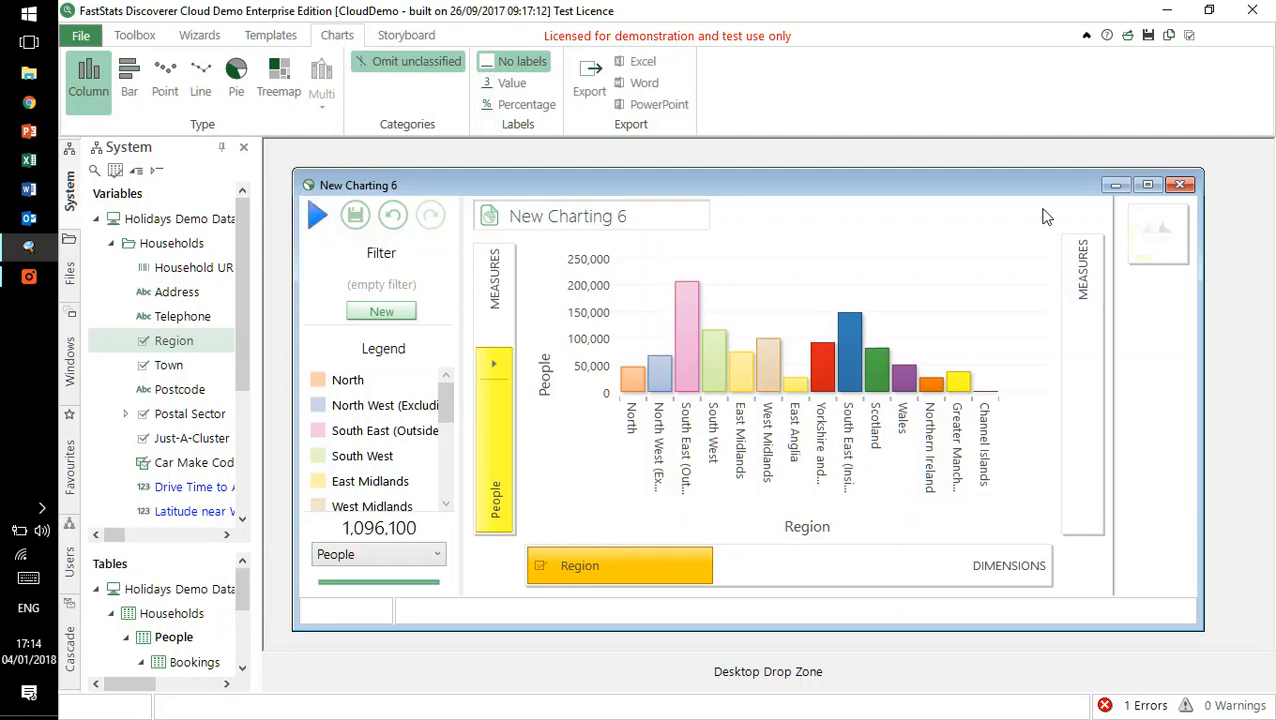
{"action": "left_click", "coordinate": [1149, 187]}
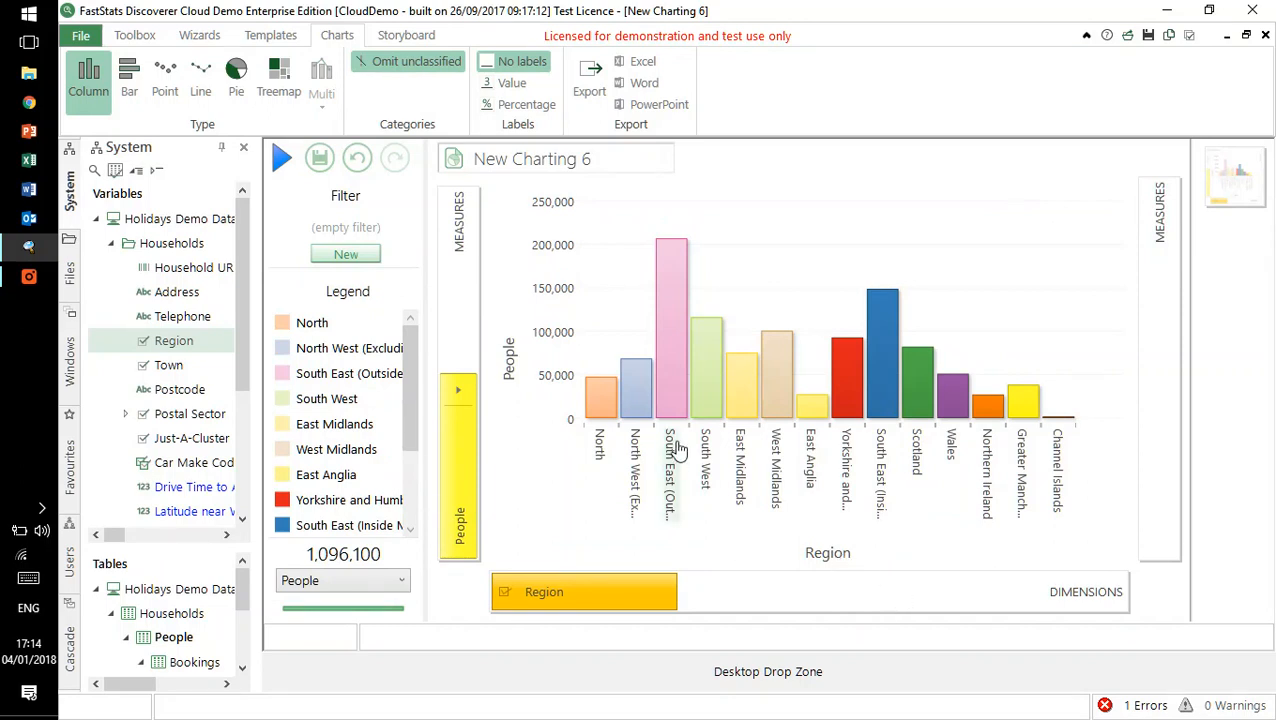
{"action": "mouse_move", "coordinate": [671, 401]}
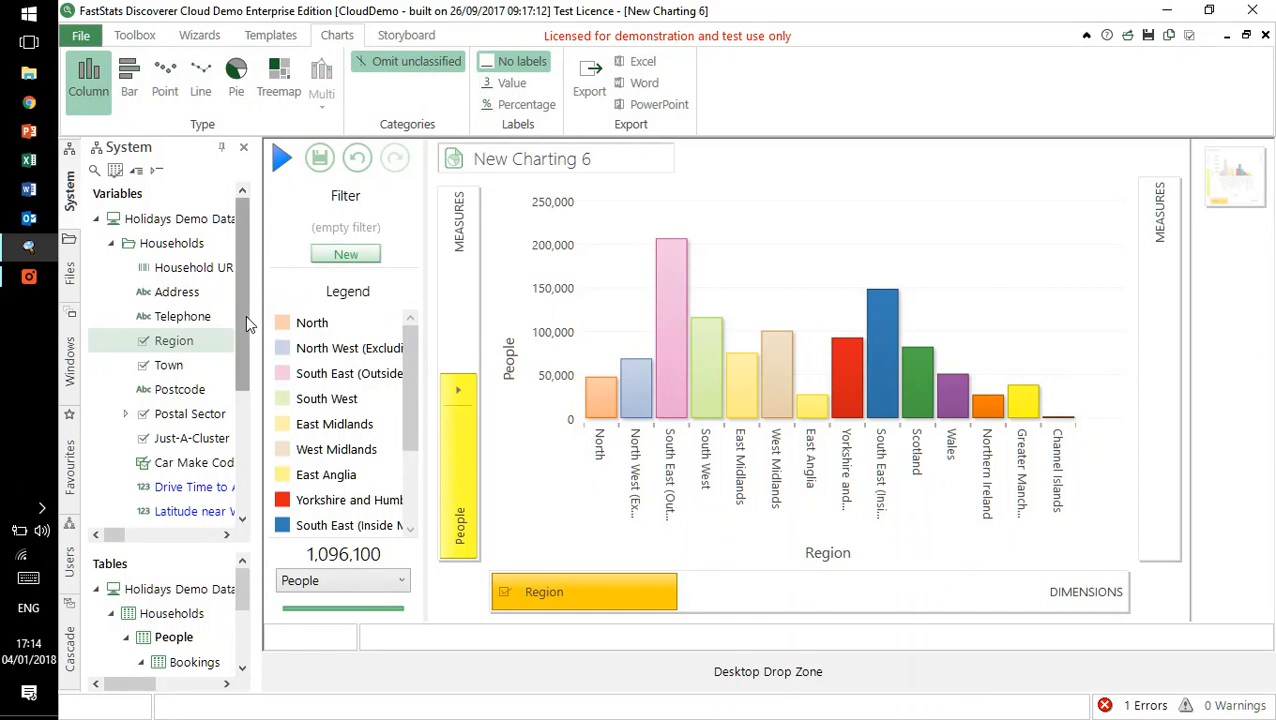
- Add Destination from Bookings as a second dimension, rebuild the chart, and widen its range selection to cover more regions
{"action": "left_click_drag", "start_coordinate": [246, 318], "coordinate": [242, 450]}
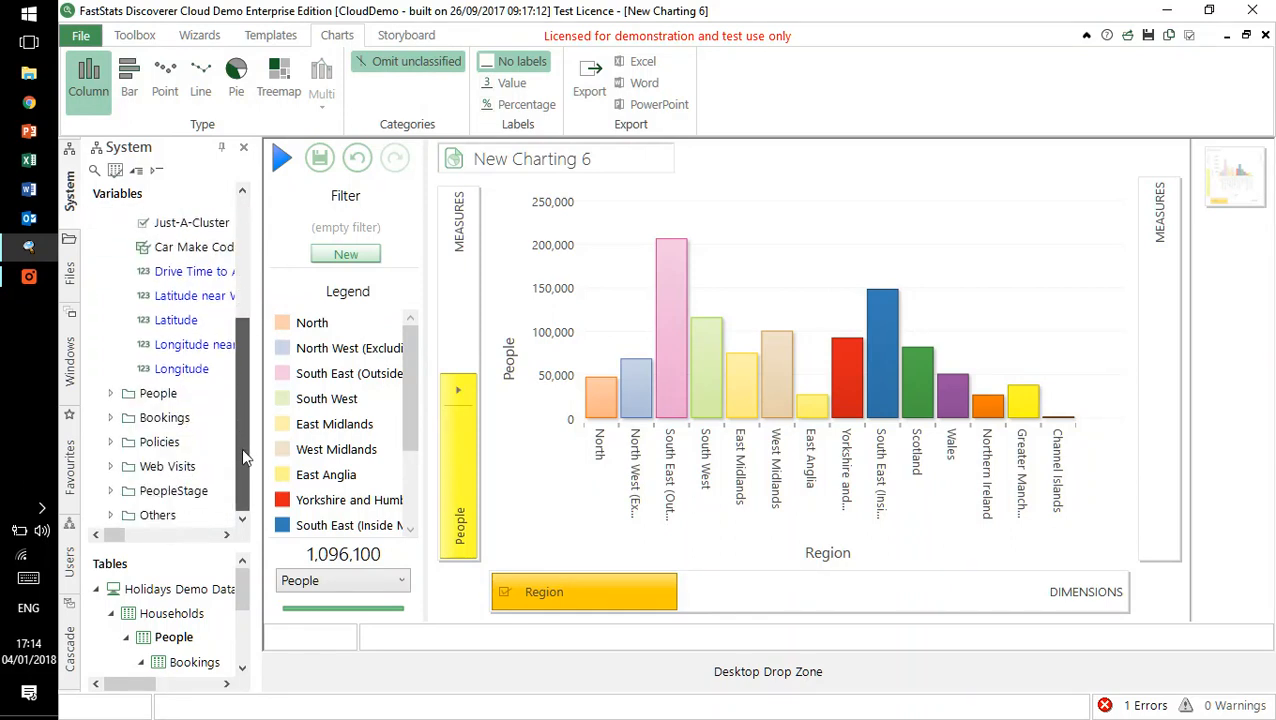
{"action": "left_click", "coordinate": [111, 419]}
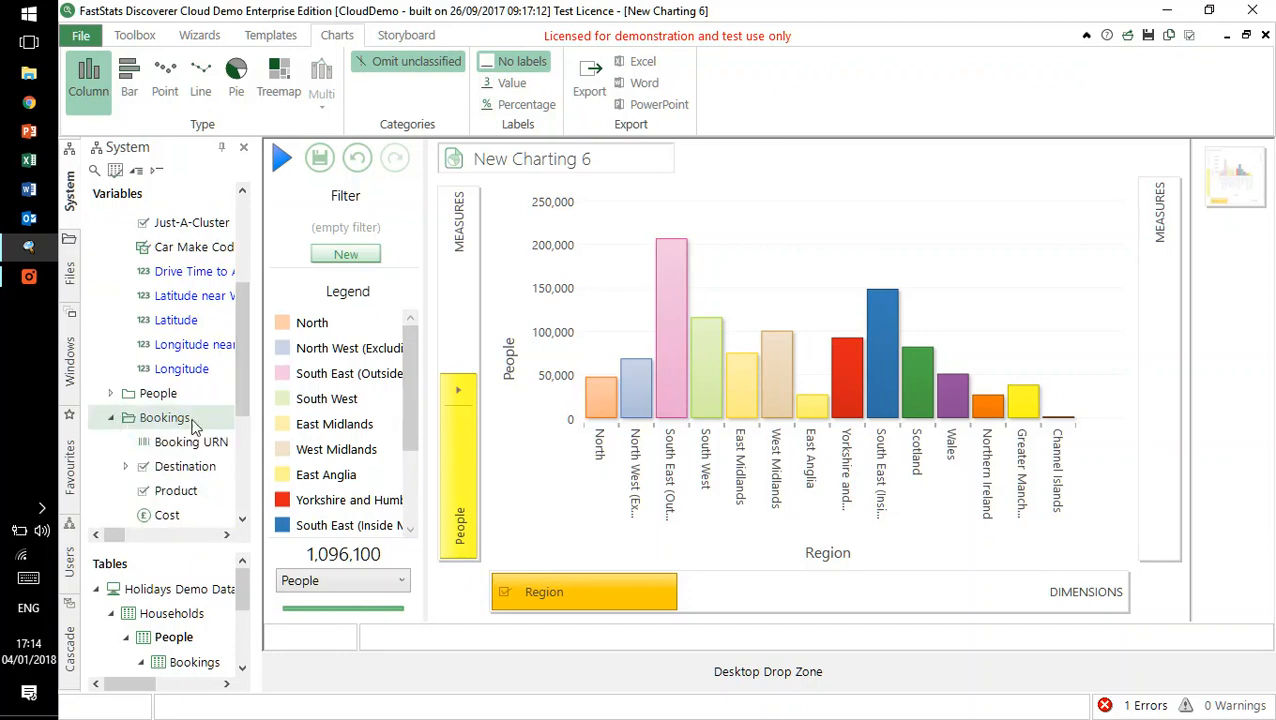
{"action": "left_click_drag", "start_coordinate": [246, 405], "coordinate": [240, 452]}
{"action": "left_click_drag", "start_coordinate": [170, 342], "coordinate": [741, 574]}
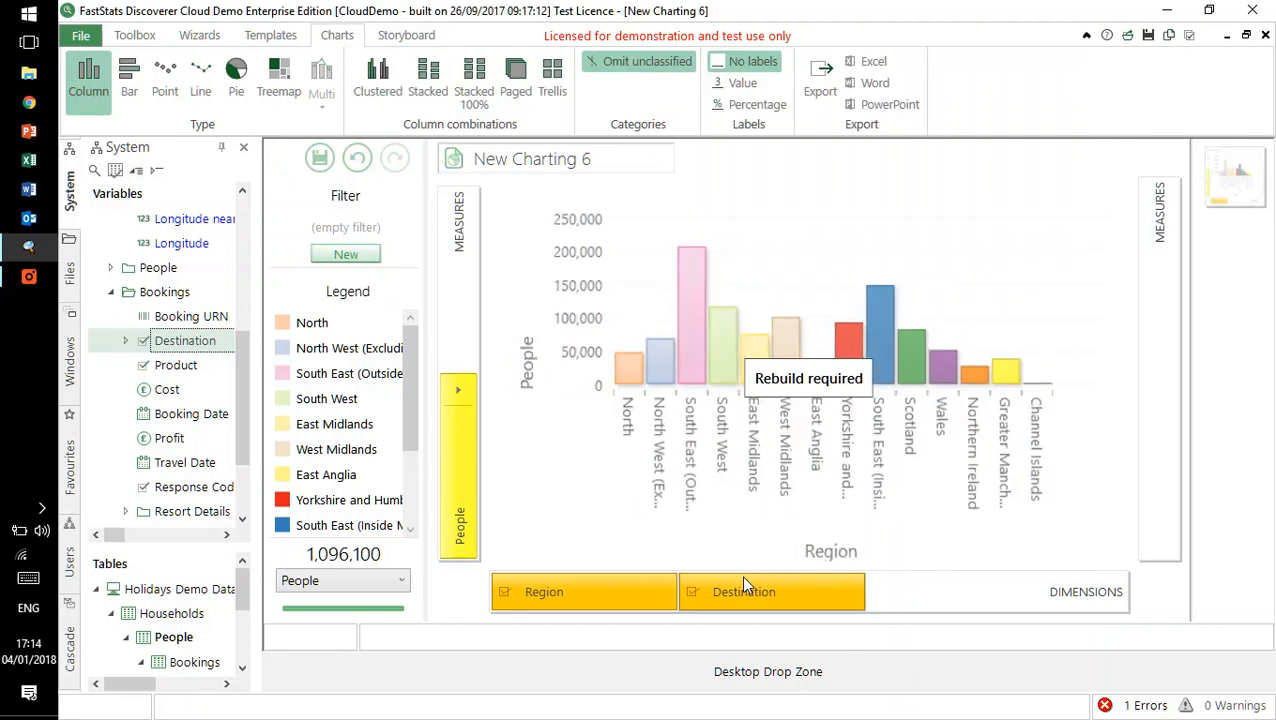
{"action": "left_click", "coordinate": [283, 156]}
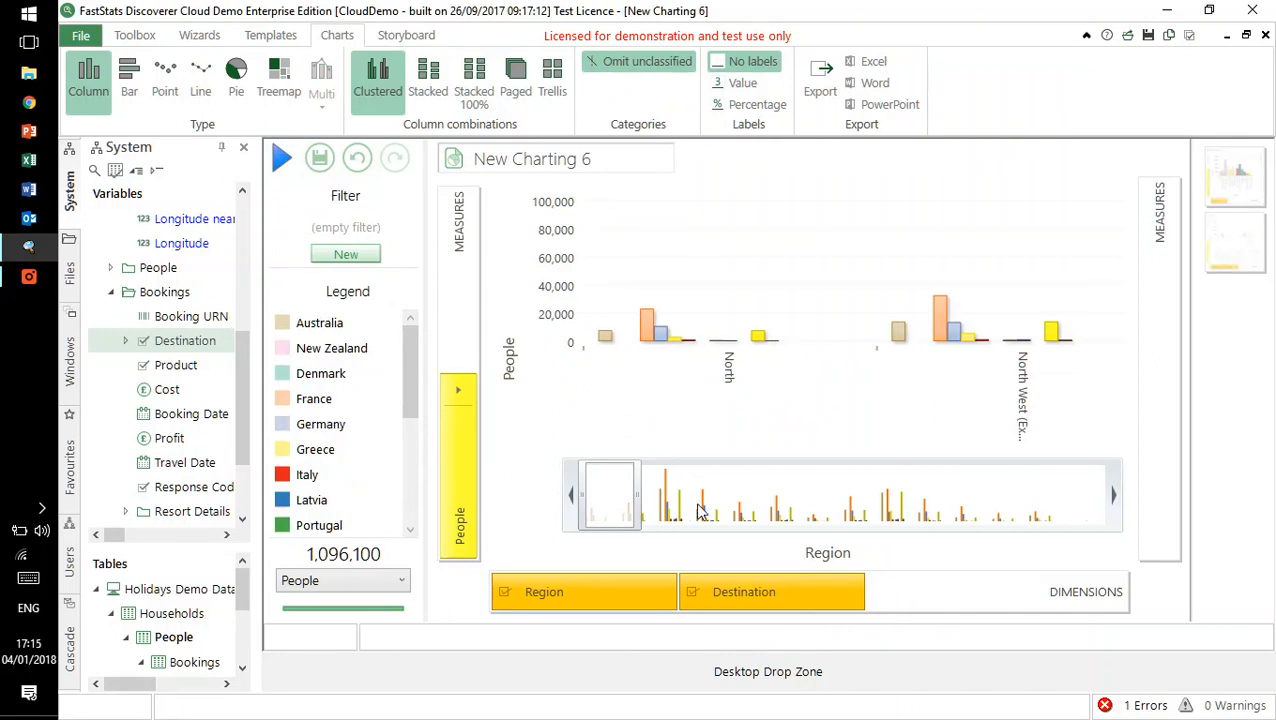
{"action": "left_click_drag", "start_coordinate": [638, 513], "coordinate": [968, 513]}
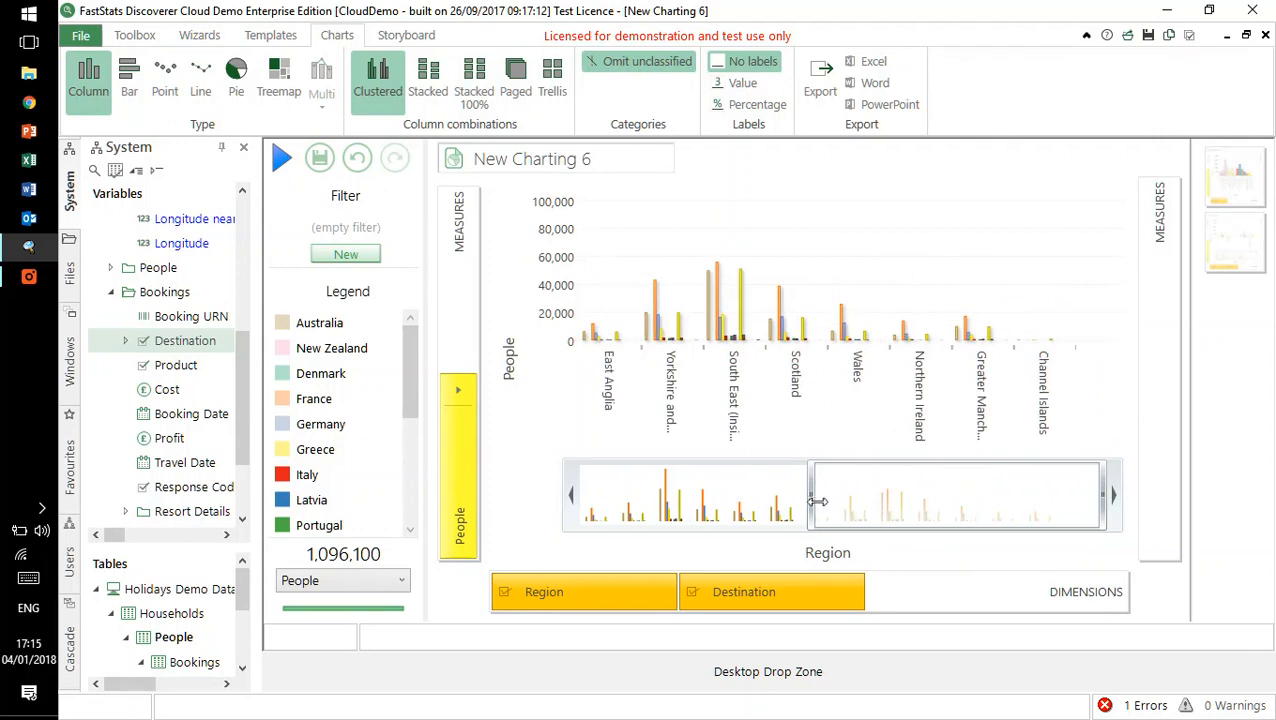
{"action": "left_click_drag", "start_coordinate": [854, 507], "coordinate": [580, 507]}
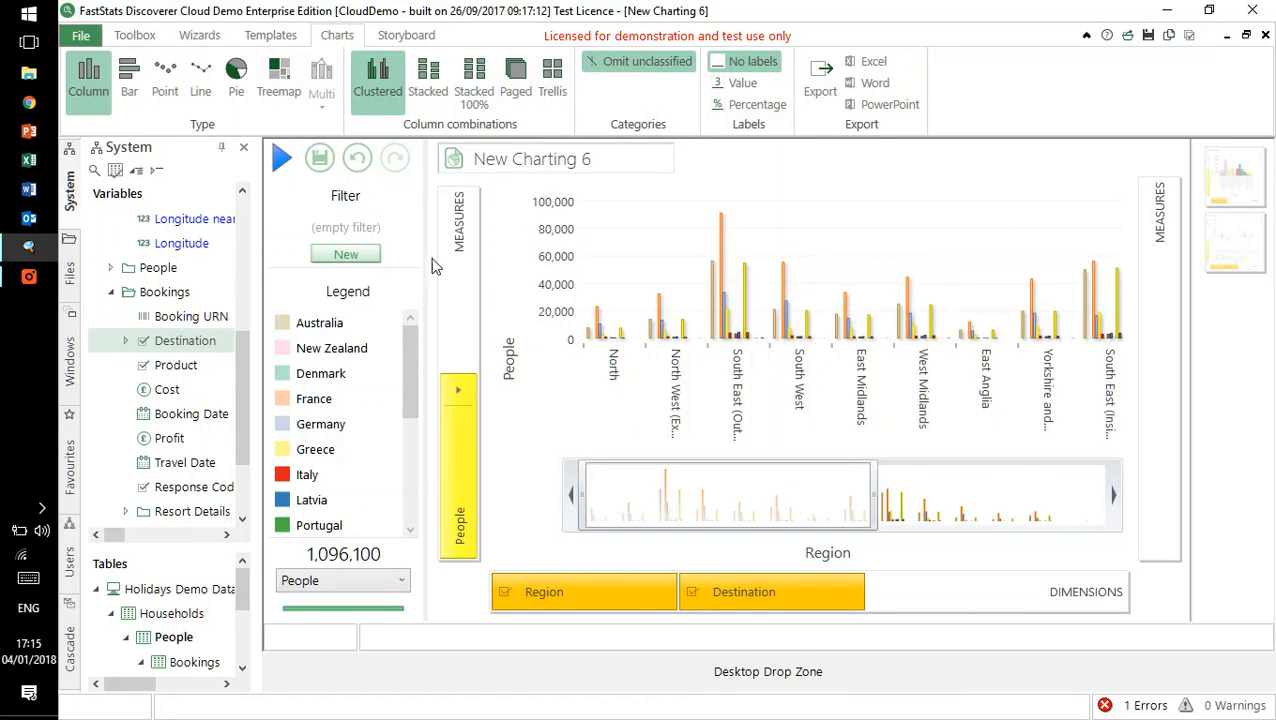
- Change the chart type to Pie and play through the destination pages, stopping at Jamaica
{"action": "left_click", "coordinate": [237, 79]}
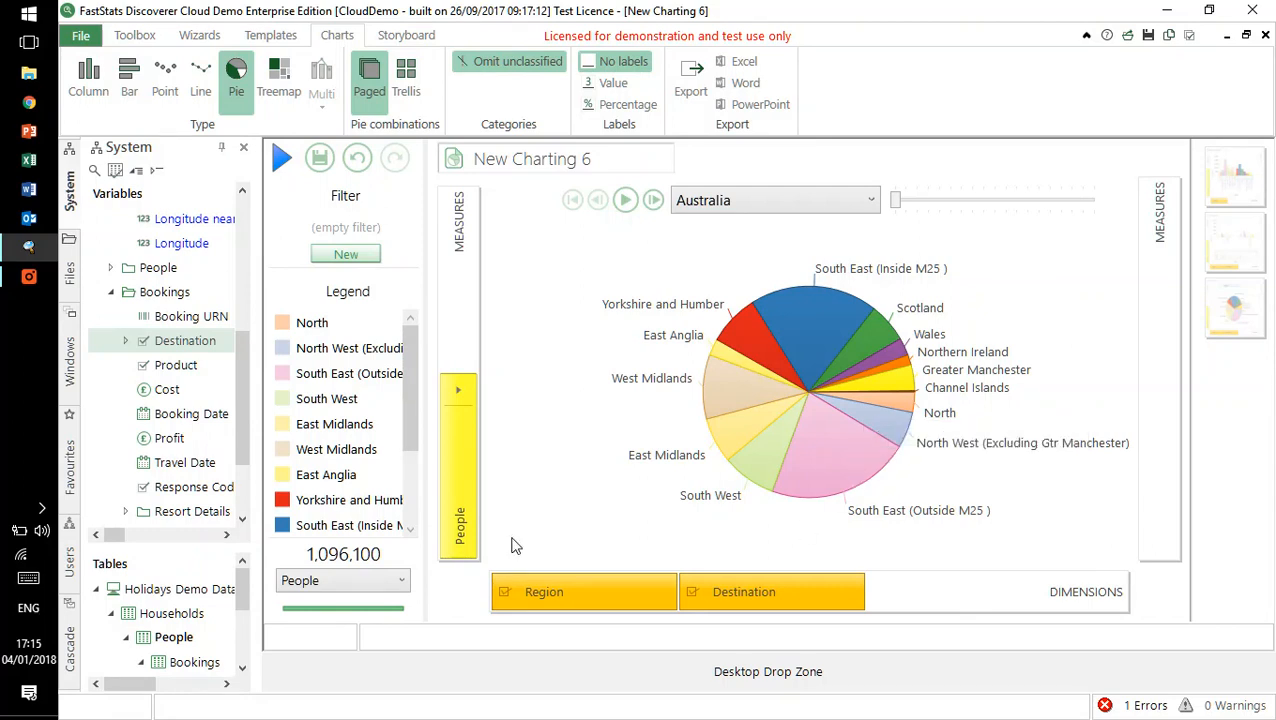
{"action": "left_click", "coordinate": [627, 201]}
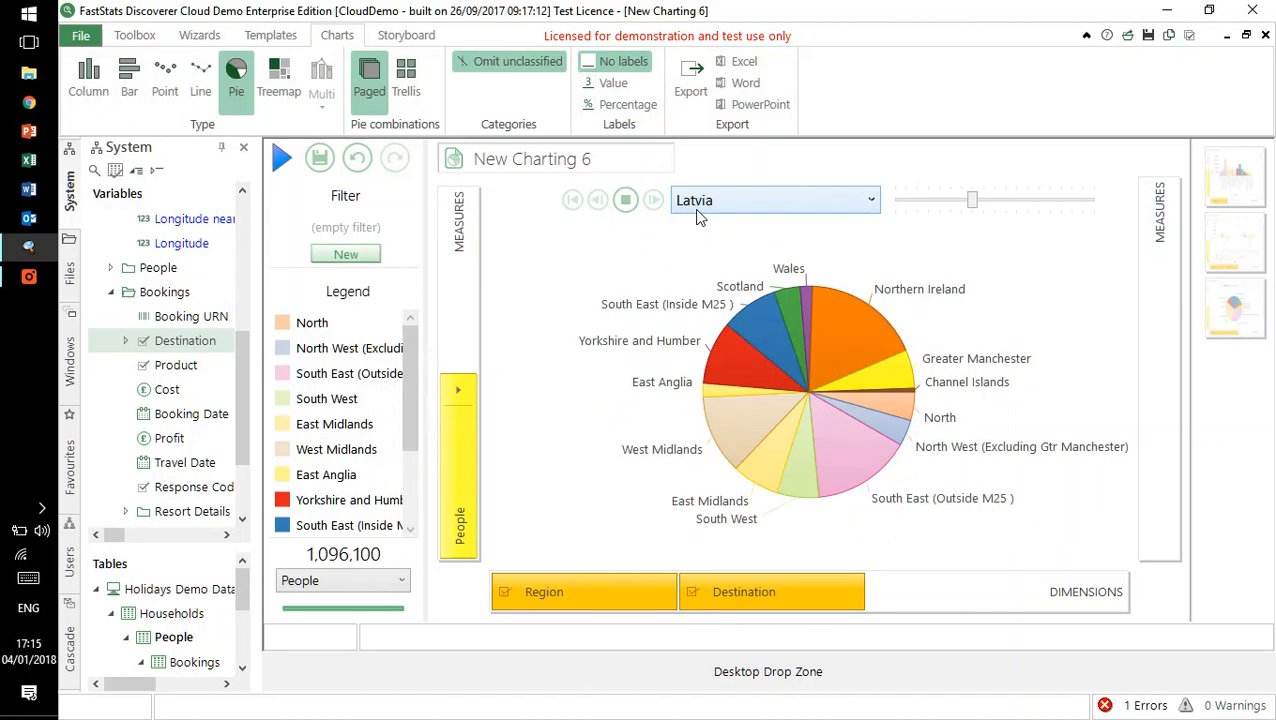
{"action": "left_click", "coordinate": [626, 200]}
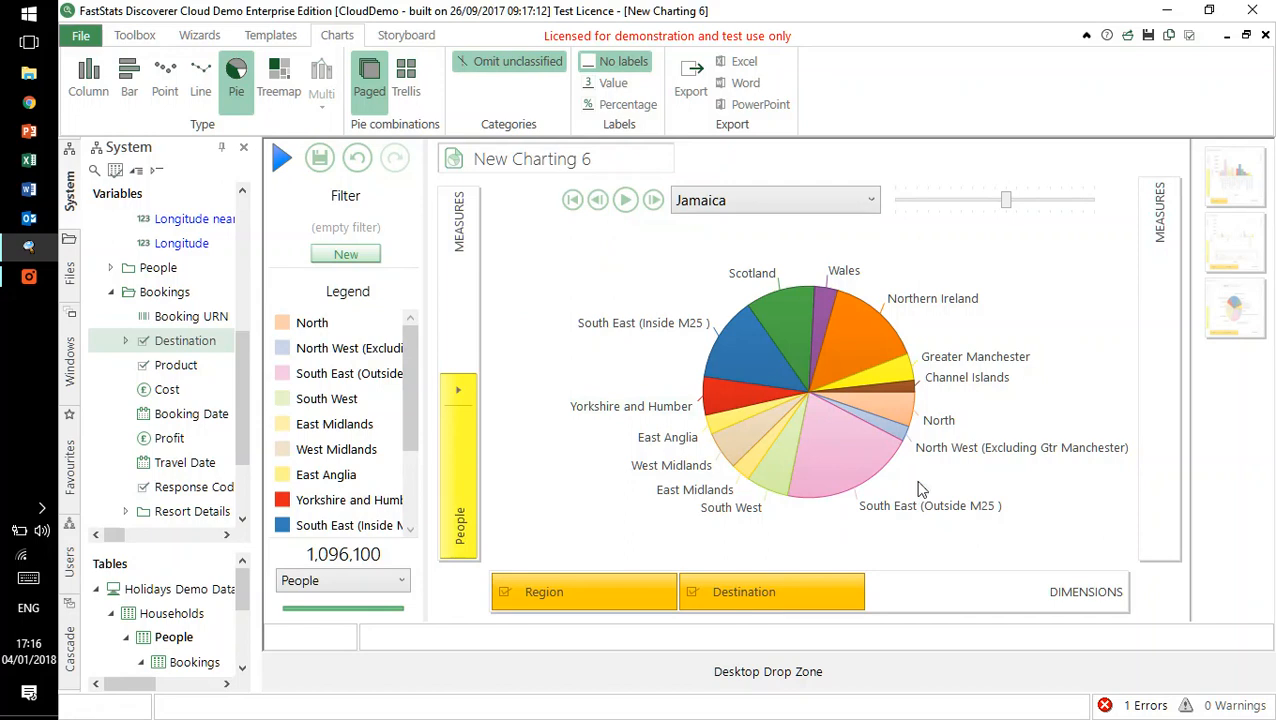
- Select the South East (Outside M25) slice for Jamaica, dismiss its include/exclude options, and try to move the selection to the Desktop Drop Zone
{"action": "left_click", "coordinate": [834, 441]}
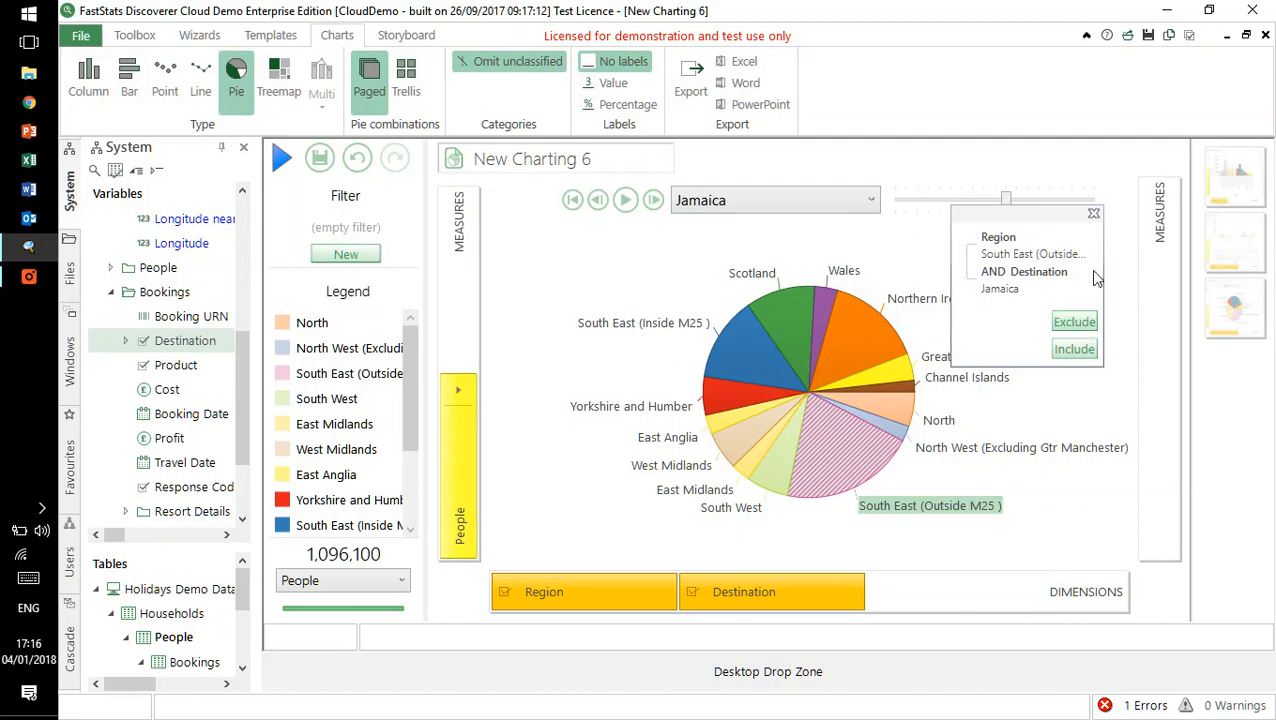
{"action": "left_click", "coordinate": [1093, 213]}
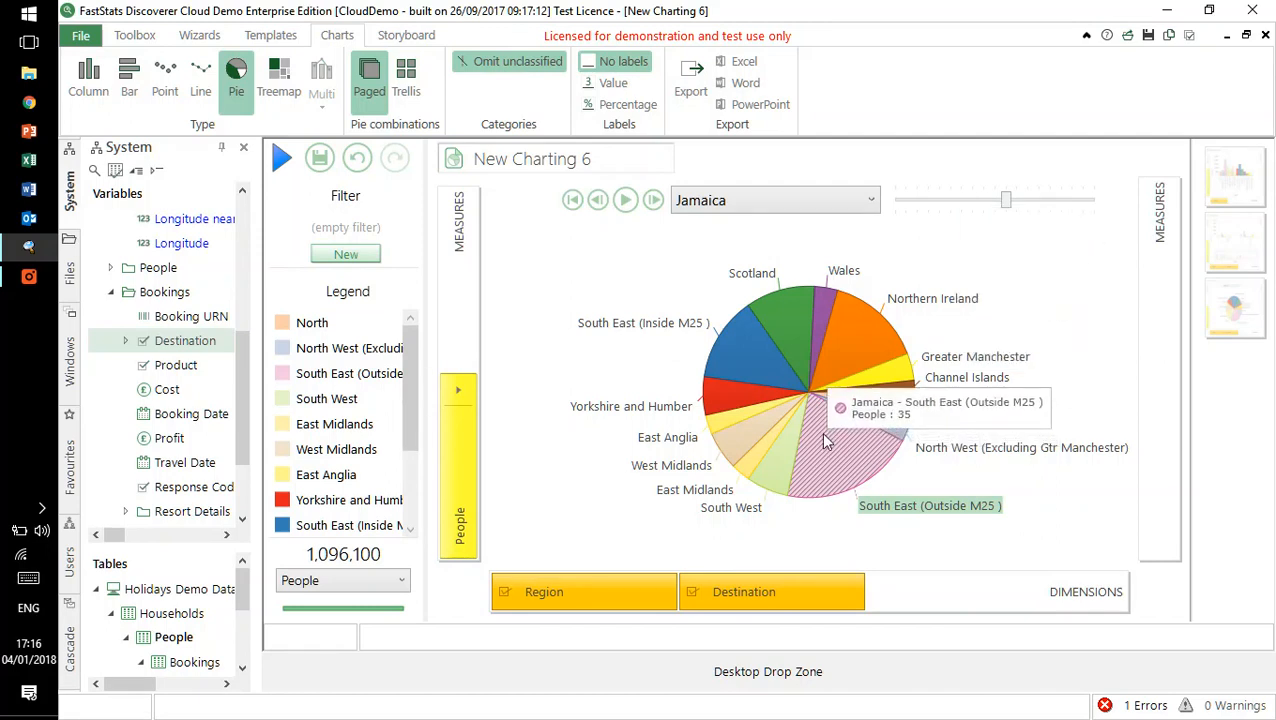
{"action": "left_click_drag", "start_coordinate": [822, 434], "coordinate": [901, 674]}
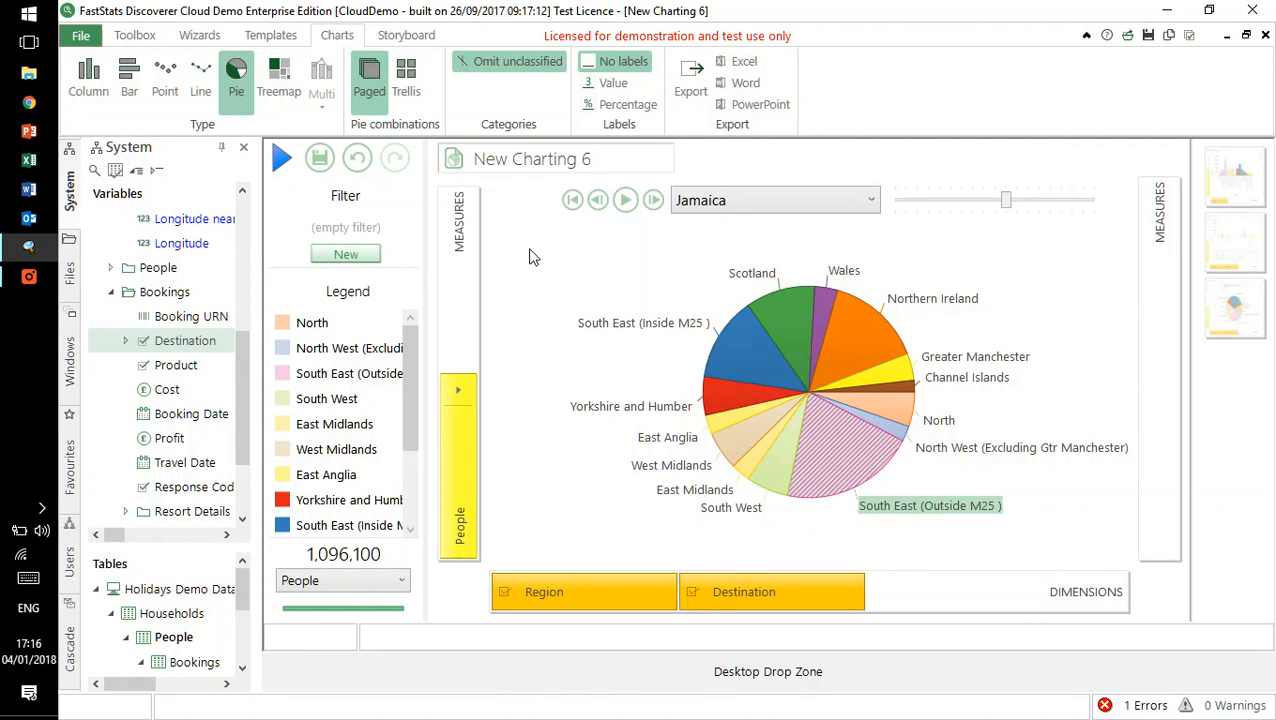
- Show the pies for all destinations as a Trellis in a Matrix arrangement
{"action": "left_click", "coordinate": [414, 88]}
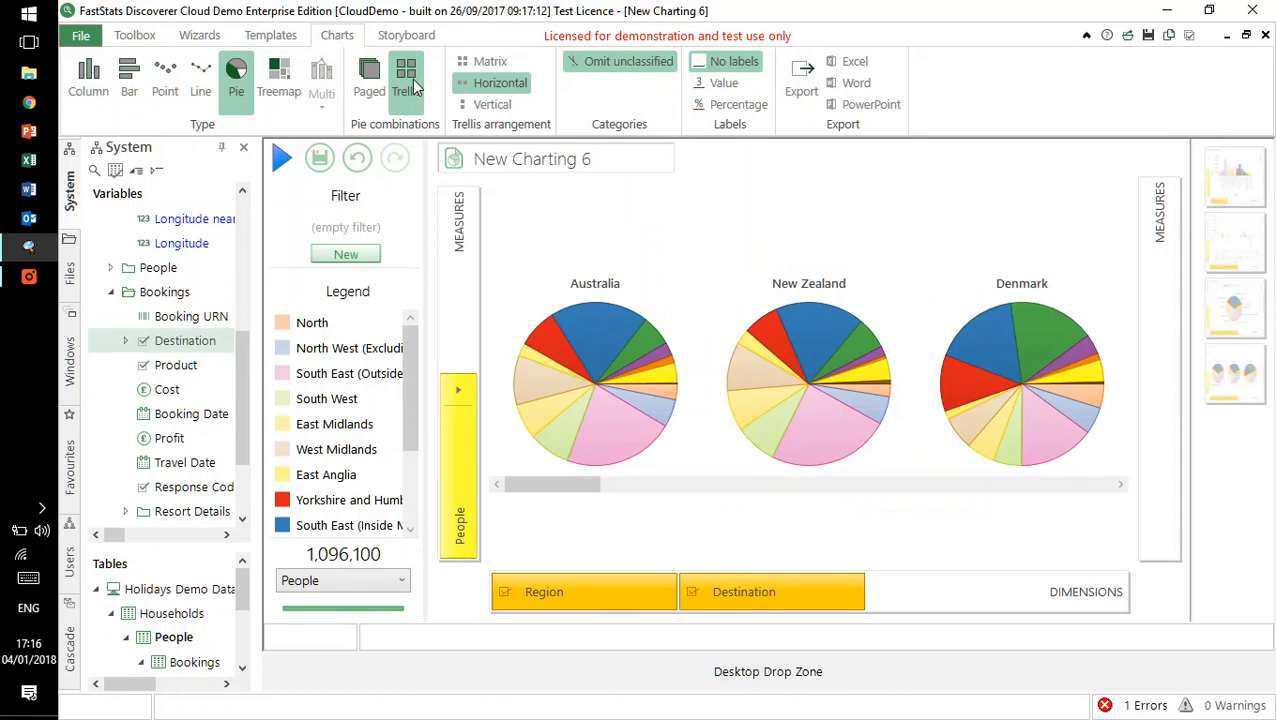
{"action": "left_click", "coordinate": [490, 64]}
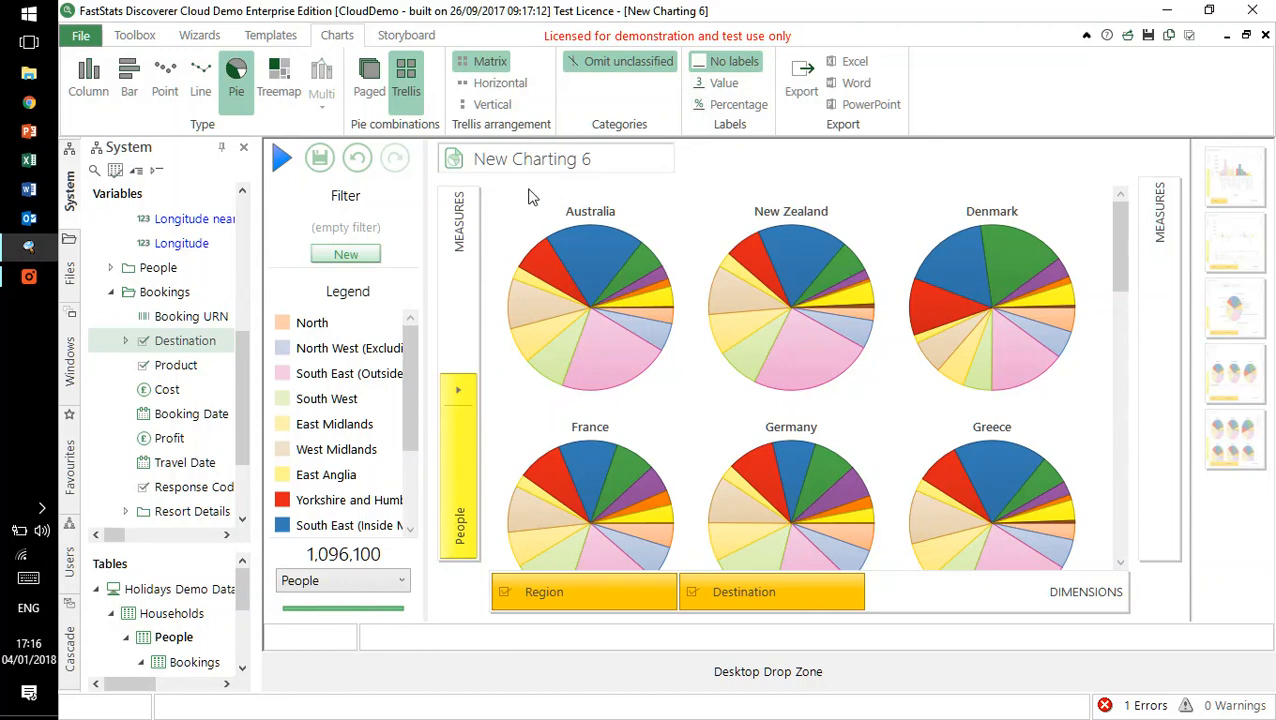
{"action": "mouse_move", "coordinate": [1119, 253]}
{"action": "left_mouse_down"}
{"action": "mouse_move", "coordinate": [1133, 383]}
{"action": "mouse_move", "coordinate": [1122, 240]}
{"action": "left_mouse_up"}
- Change the trellis charts to Treemap and inspect the Northern Ireland segment for Latvia
{"action": "left_click", "coordinate": [279, 80]}
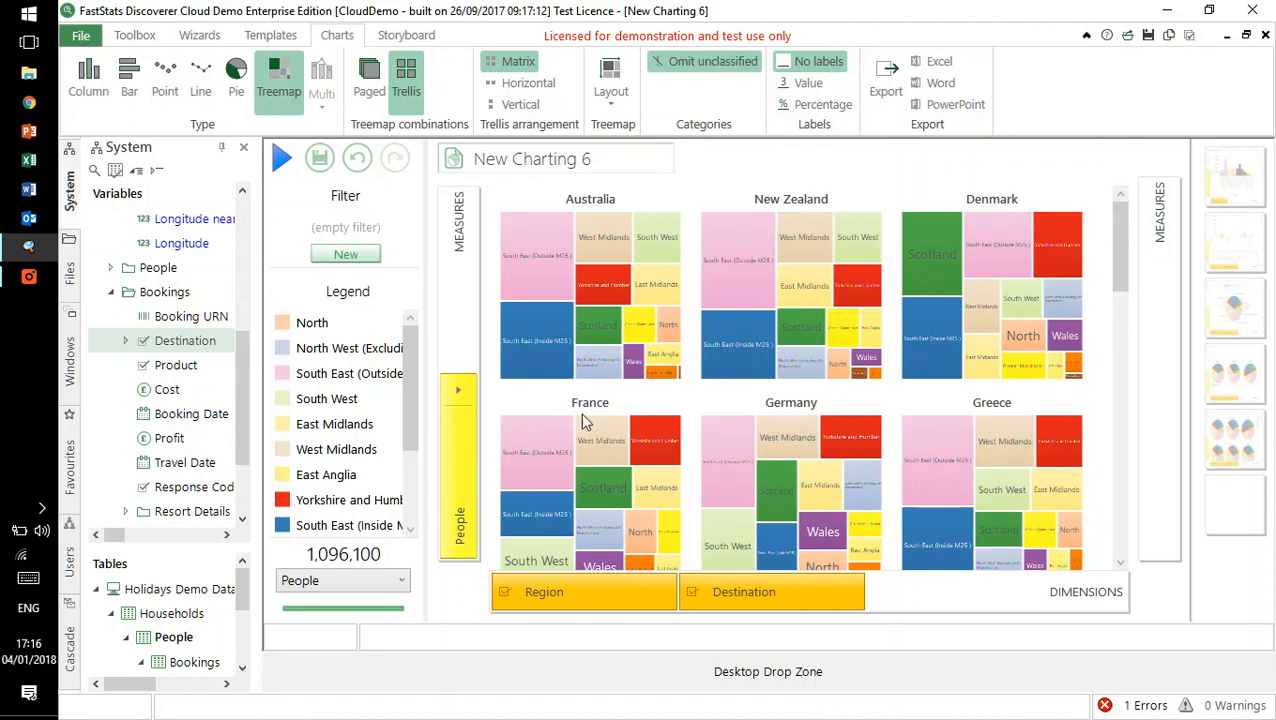
{"action": "mouse_move", "coordinate": [593, 432]}
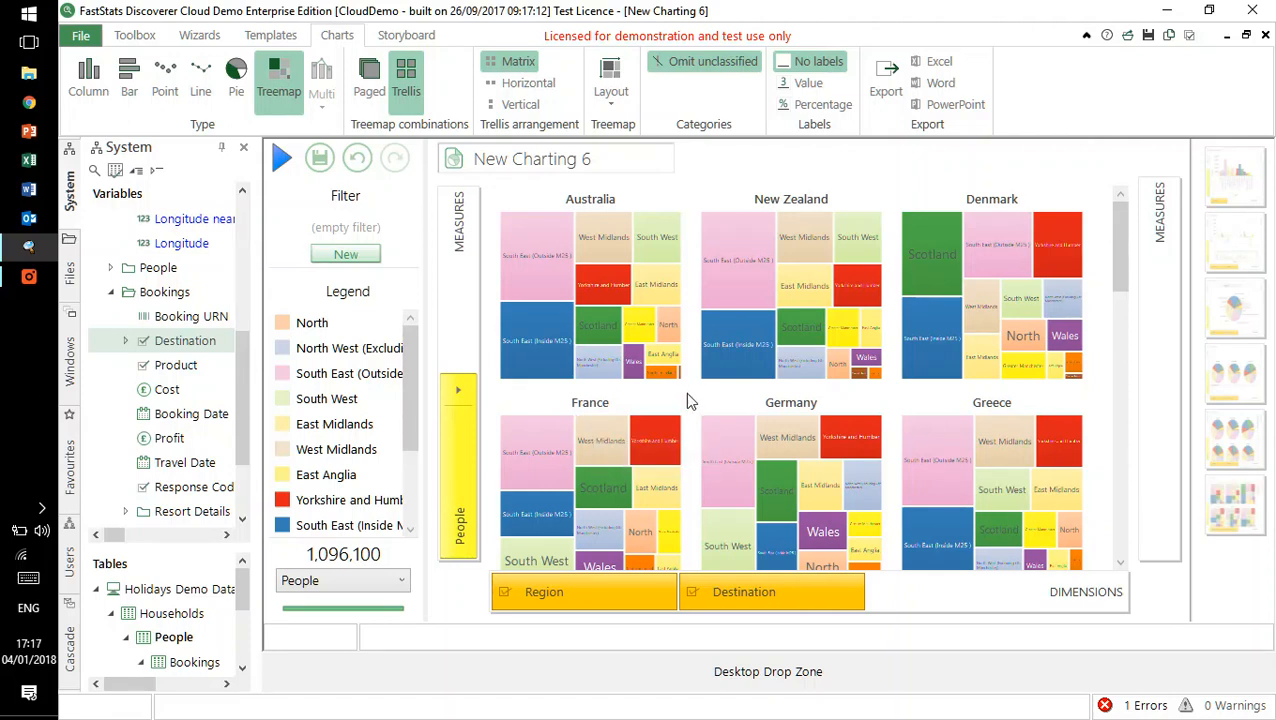
{"action": "mouse_move", "coordinate": [534, 238]}
{"action": "scroll", "coordinate": [1127, 287], "scroll_direction": "down", "scroll_amount": 1}
{"action": "left_click_drag", "start_coordinate": [1127, 287], "coordinate": [1120, 347]}
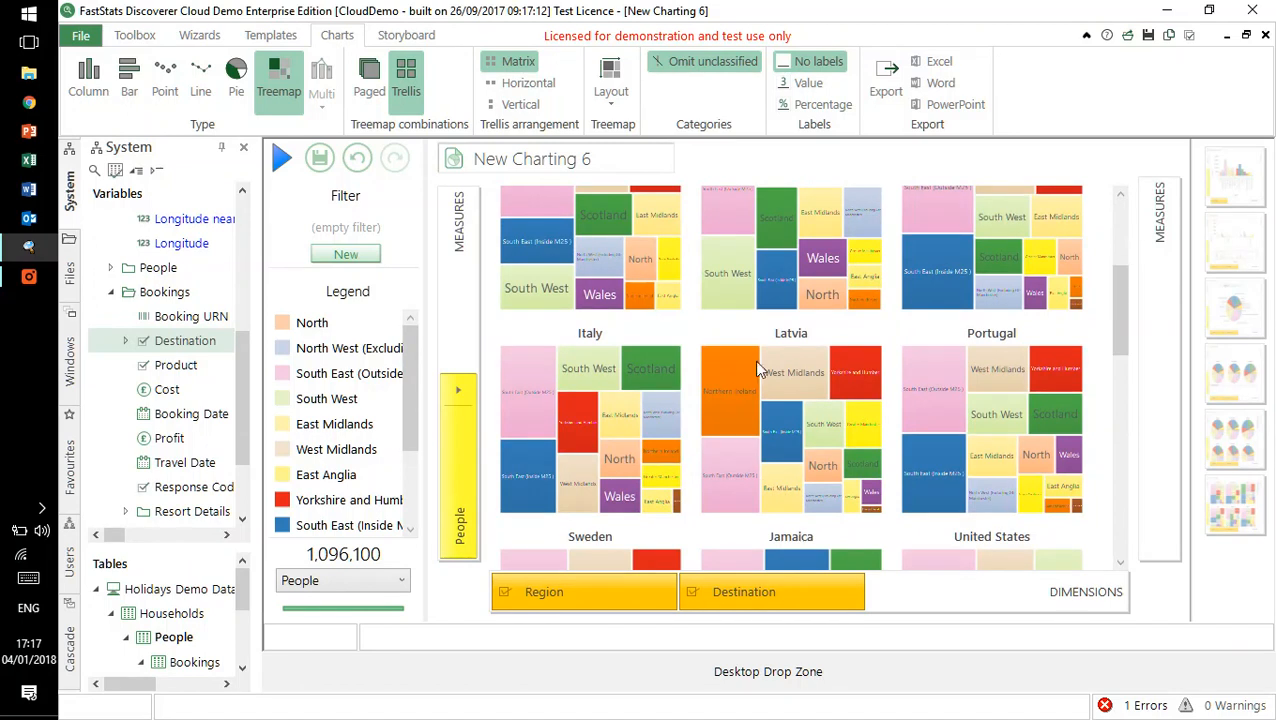
{"action": "mouse_move", "coordinate": [732, 368]}
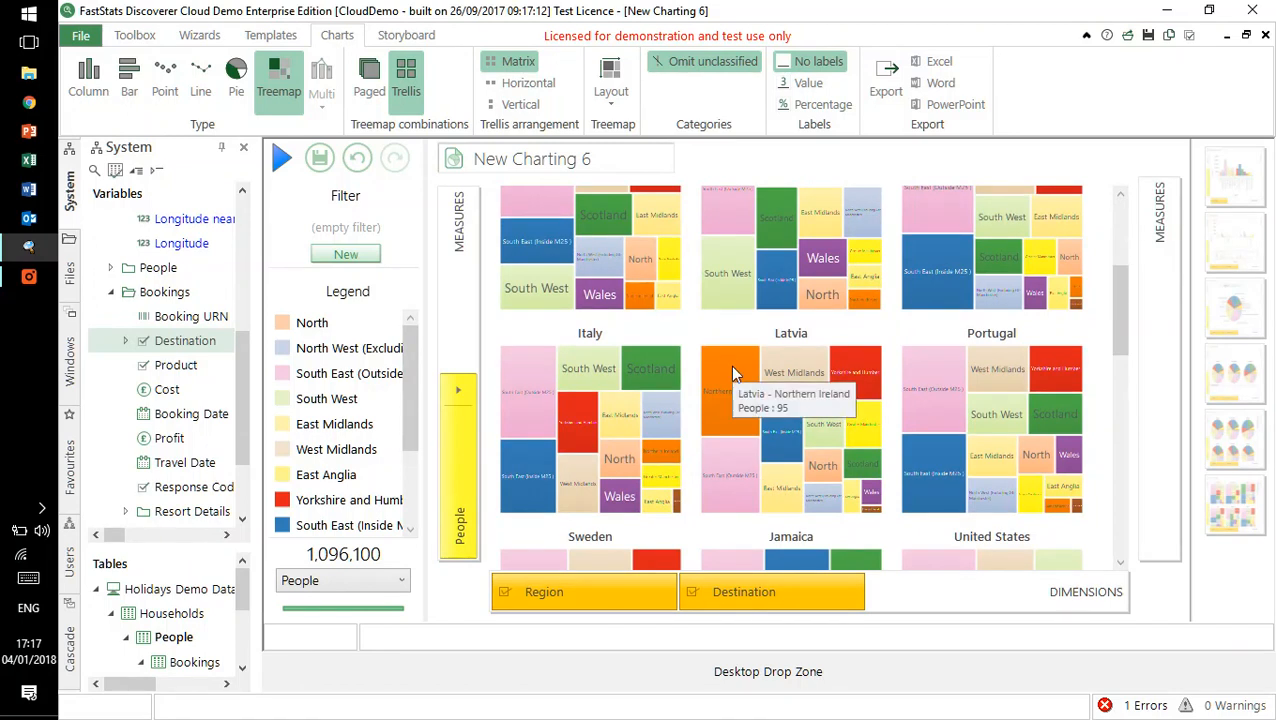
{"action": "left_click_drag", "start_coordinate": [1118, 315], "coordinate": [1123, 237]}
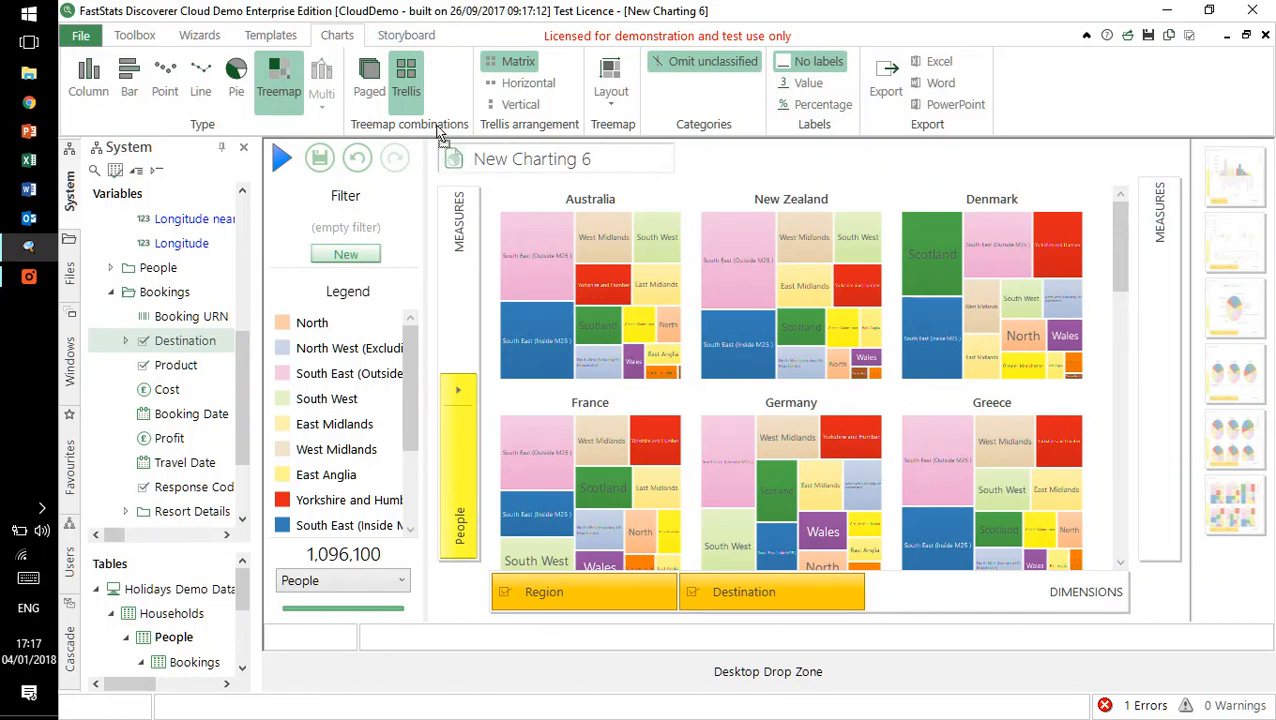
- Add the treemap trellis to the storyboard as a new frame after the Venn diagram, and return to the charting options
{"action": "left_click", "coordinate": [398, 36]}
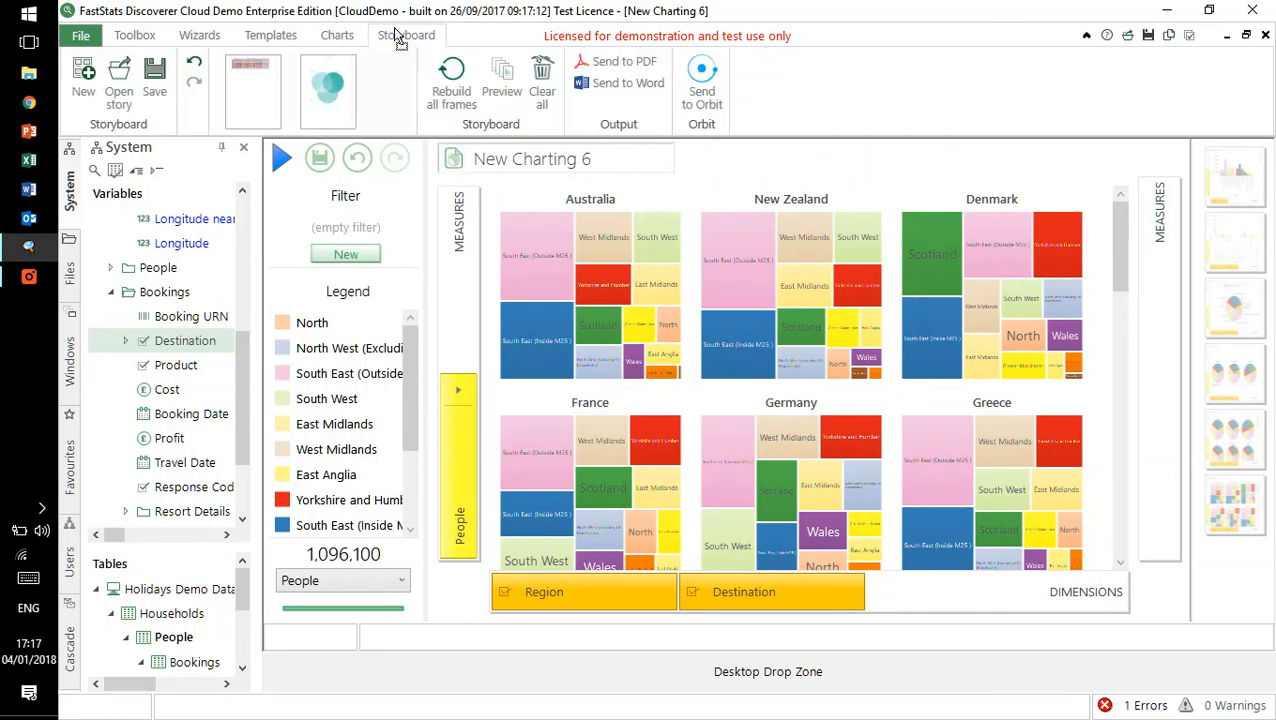
{"action": "left_click", "coordinate": [378, 80]}
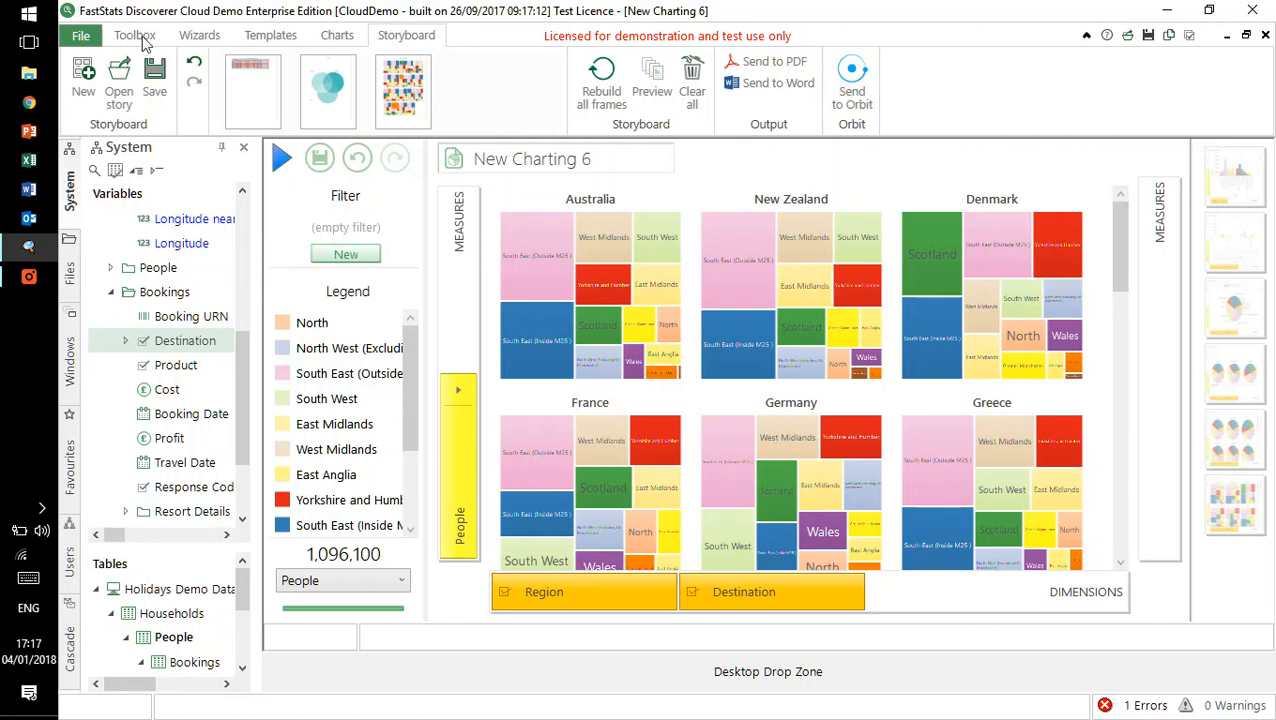
{"action": "left_click", "coordinate": [334, 42]}
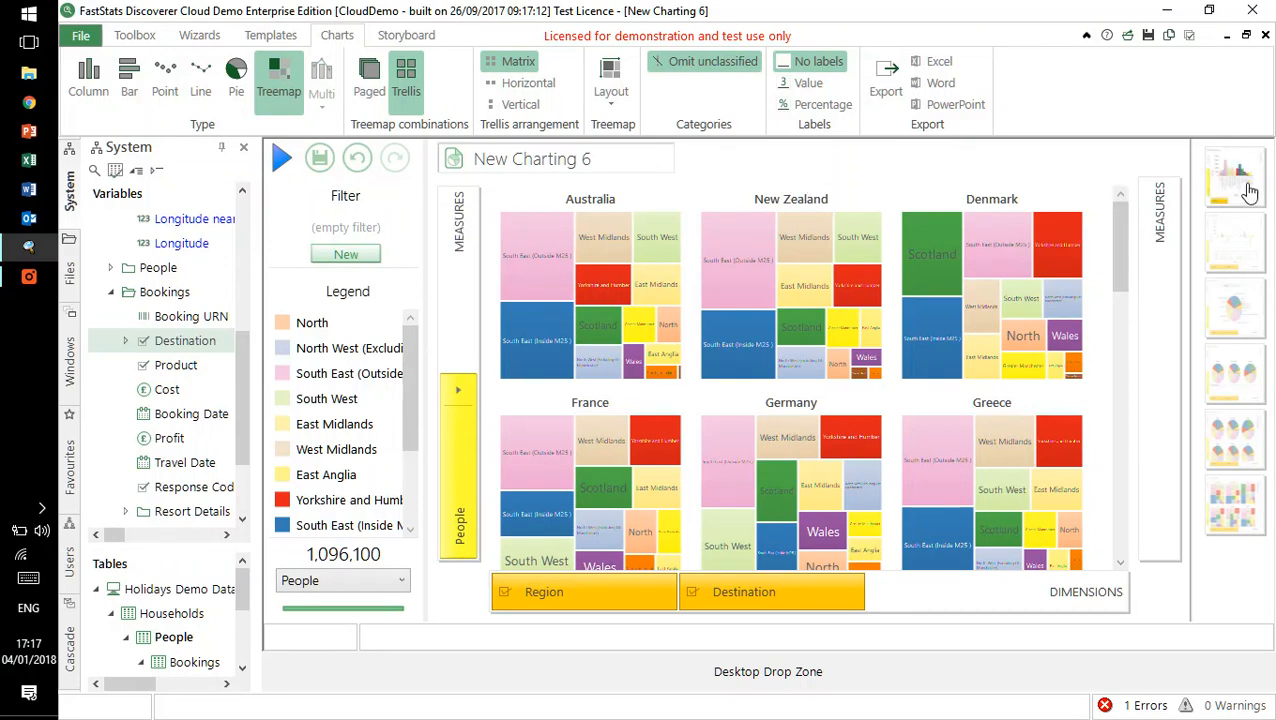
- Preview the chart's history snapshots, reopen the paged pie chart, and restore the first column chart of People by Region
{"action": "mouse_move", "coordinate": [1244, 264]}
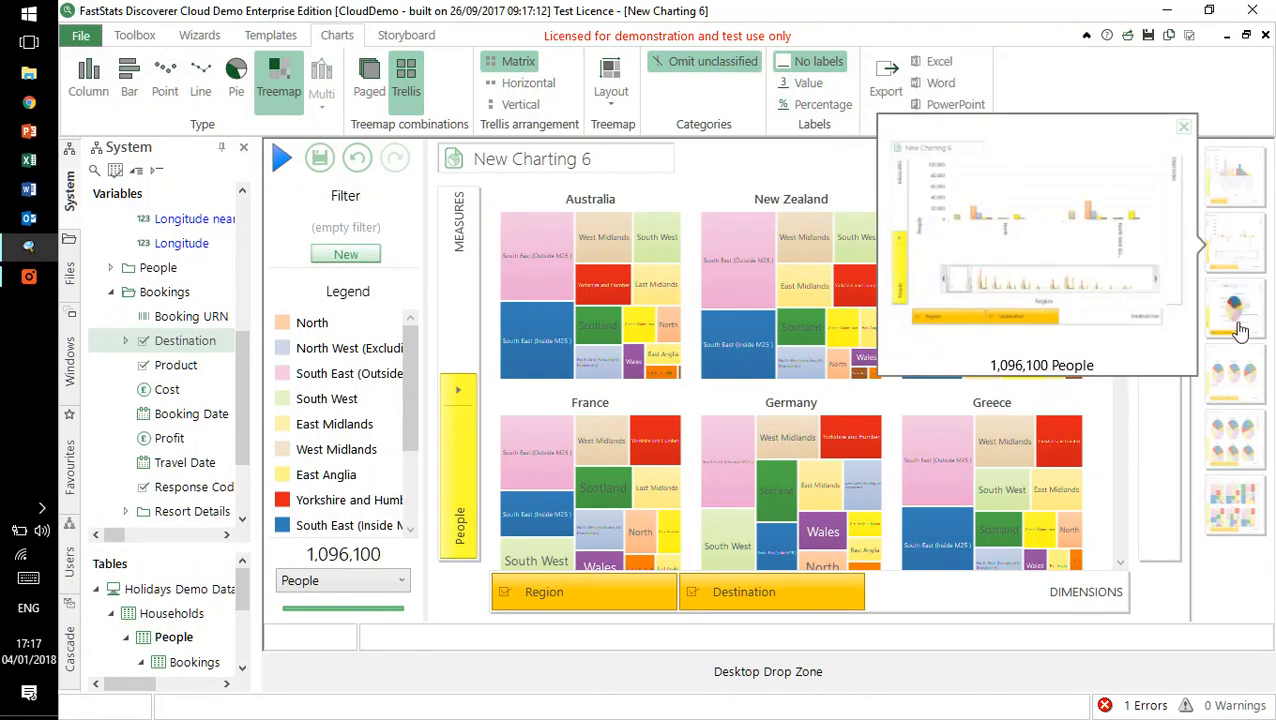
{"action": "mouse_move", "coordinate": [1240, 333]}
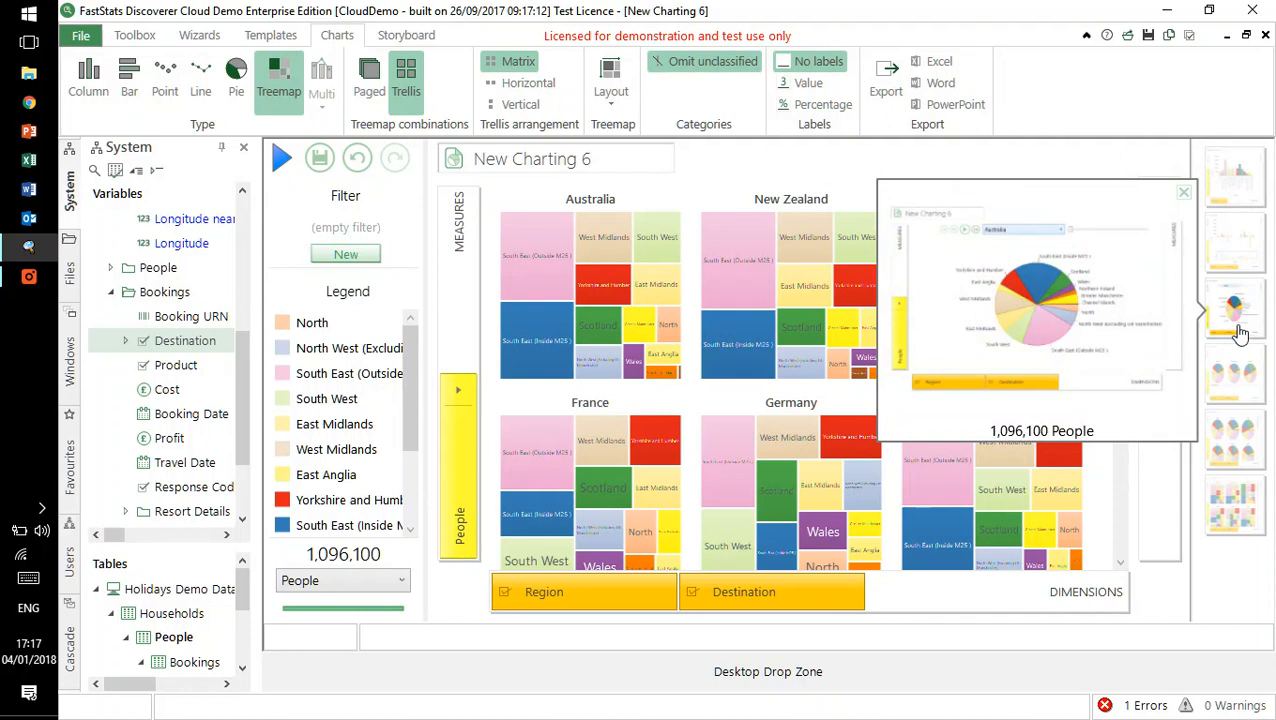
{"action": "mouse_move", "coordinate": [1234, 392]}
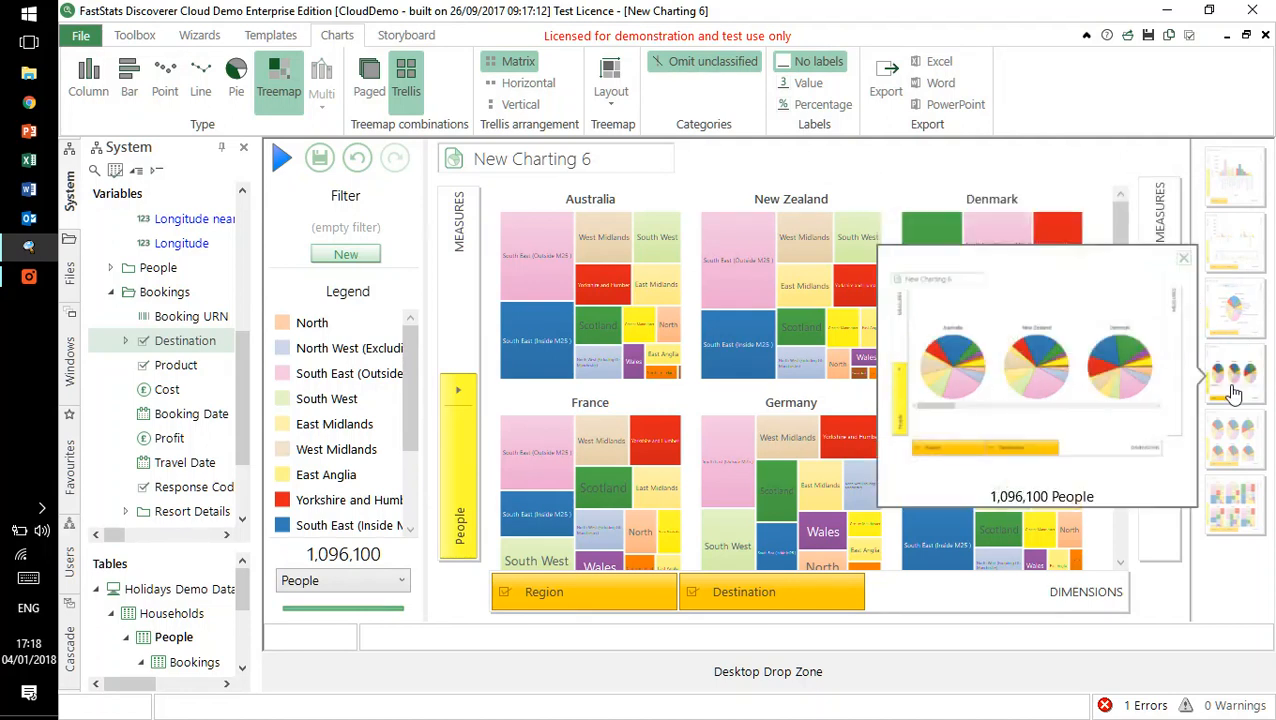
{"action": "left_click", "coordinate": [1236, 315]}
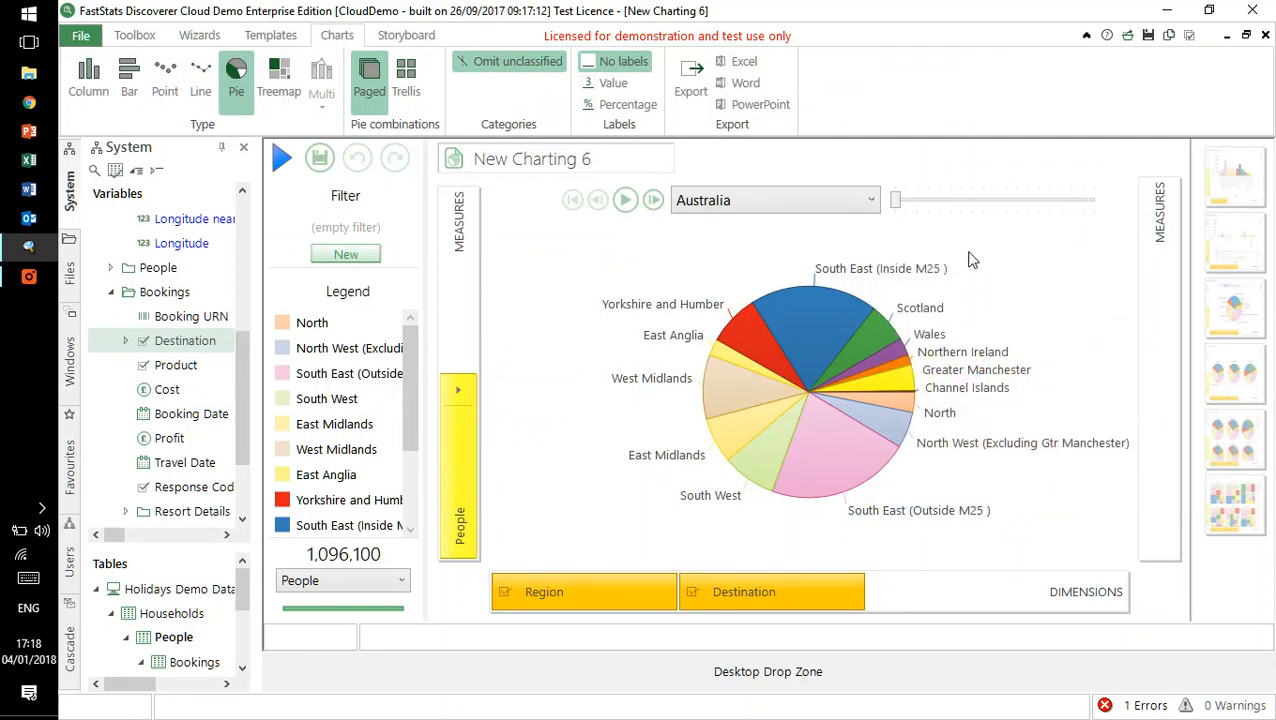
{"action": "left_click", "coordinate": [1238, 186]}
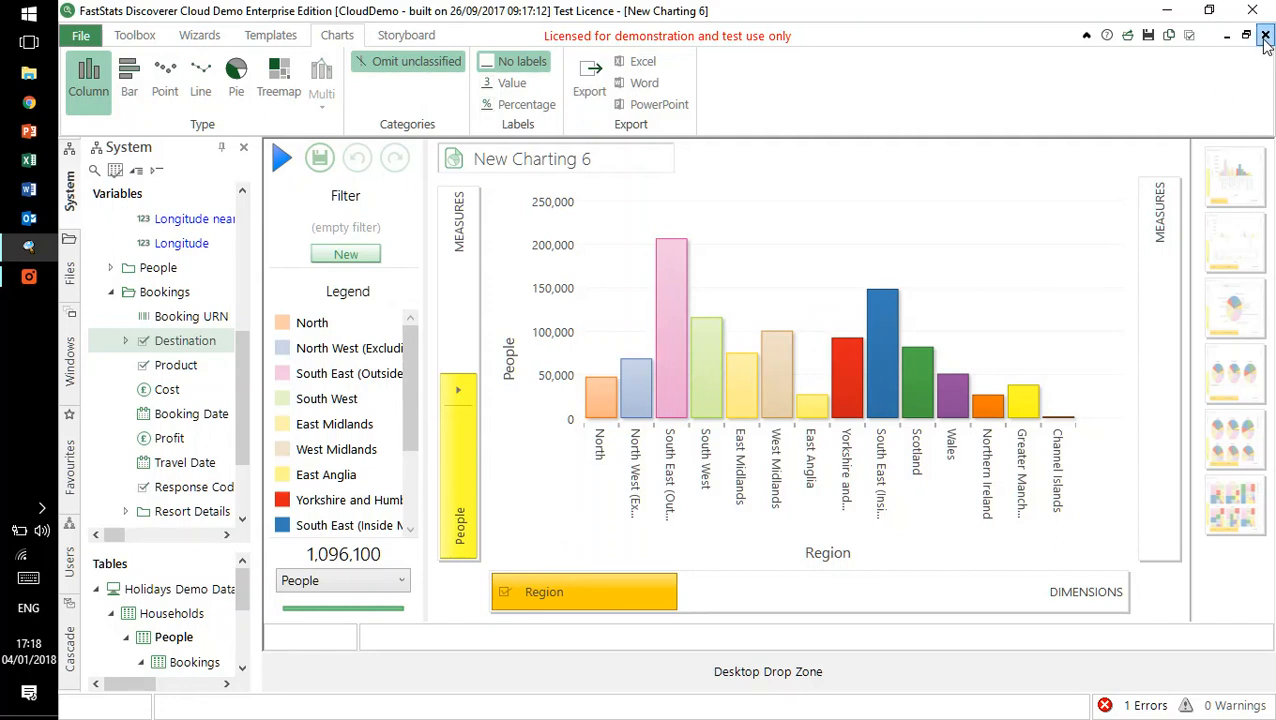
- Close the open chart and selection windows, and create a new cube in an enlarged window
{"action": "left_click", "coordinate": [1265, 37]}
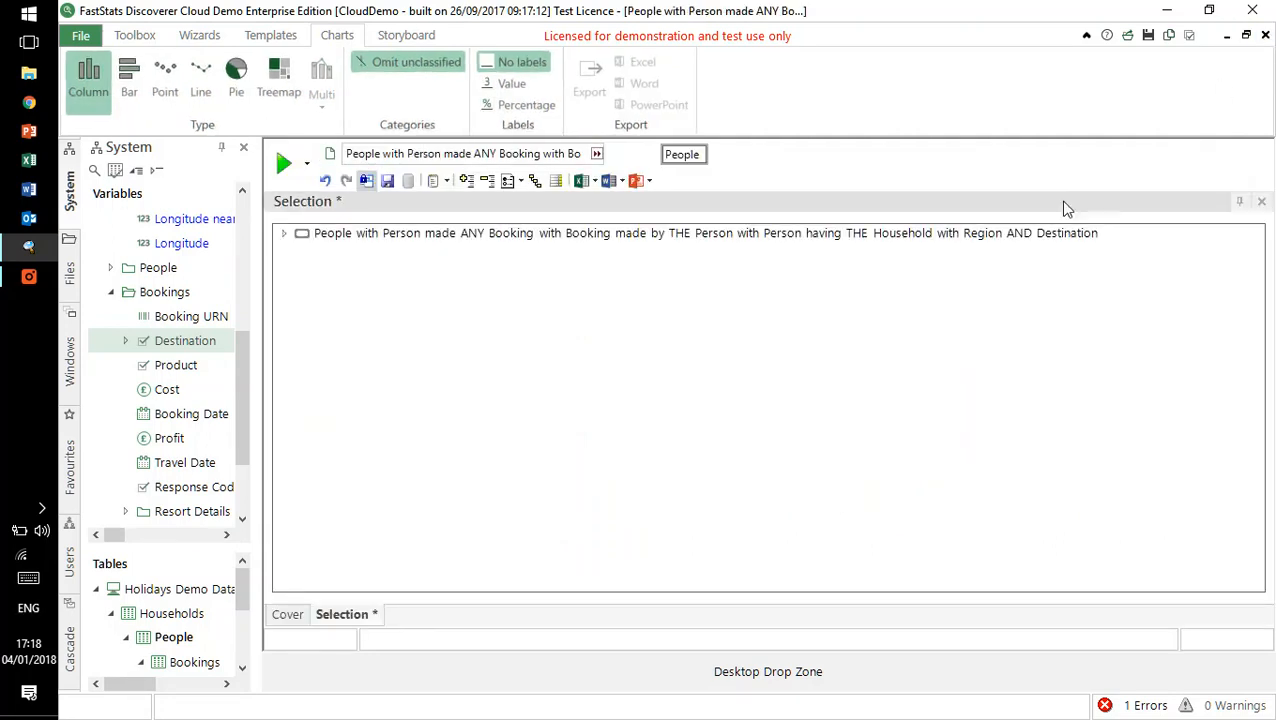
{"action": "left_click", "coordinate": [1265, 37]}
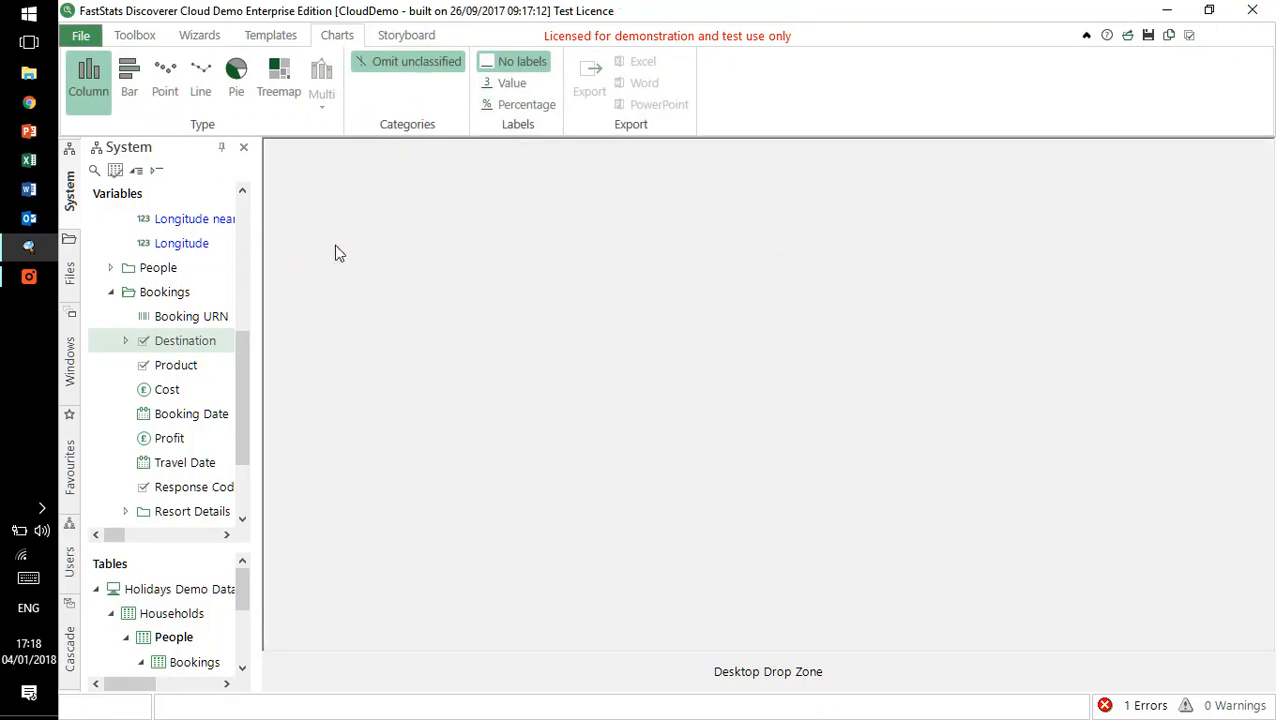
{"action": "left_click", "coordinate": [137, 36]}
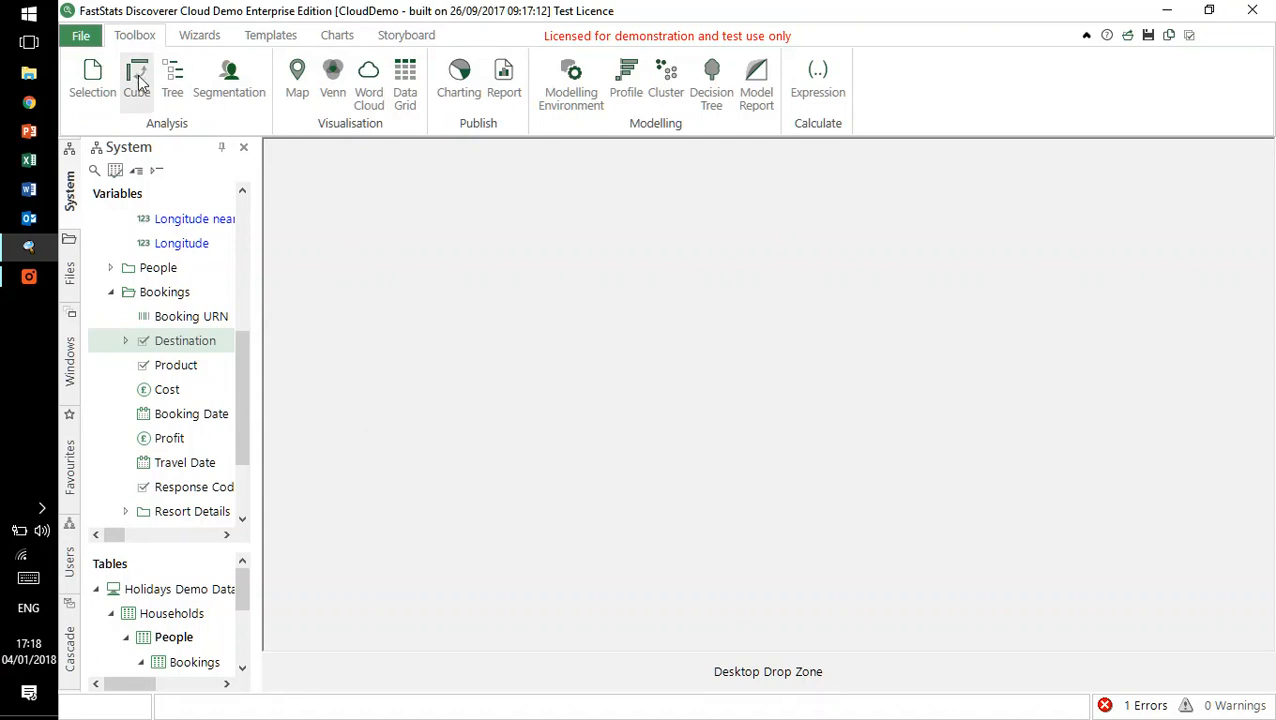
{"action": "left_click_drag", "start_coordinate": [288, 158], "coordinate": [294, 172]}
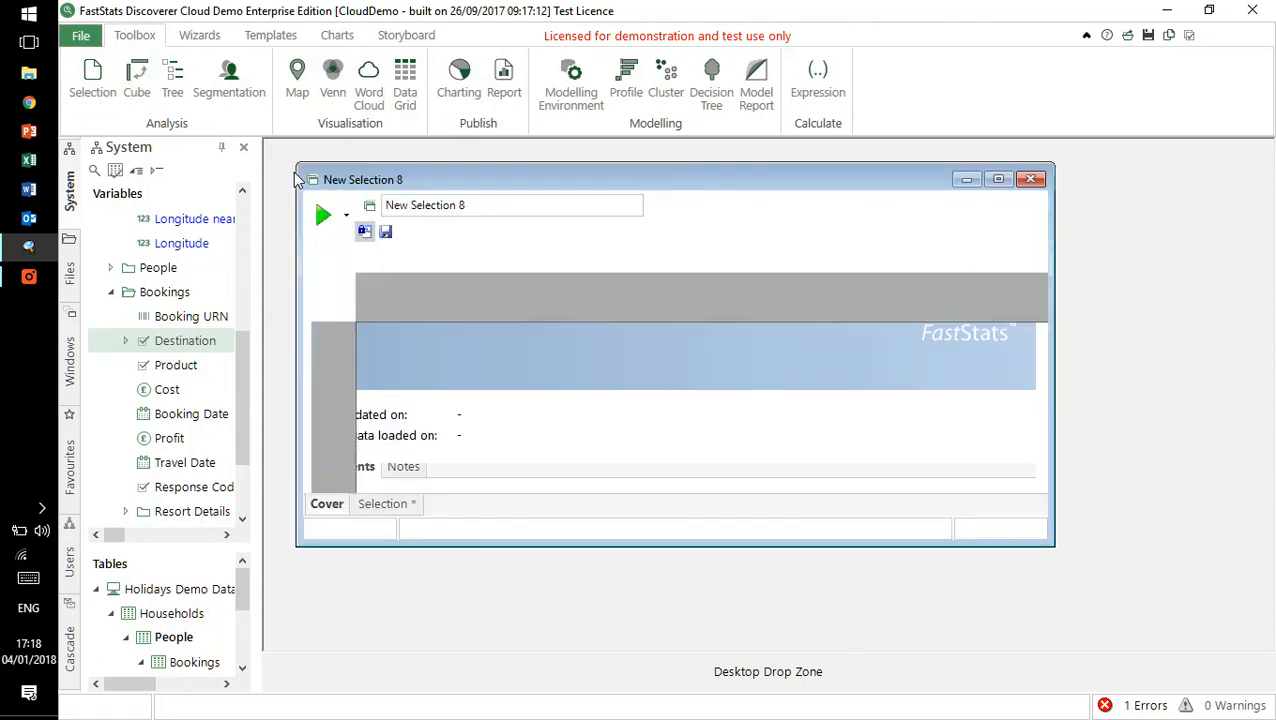
{"action": "left_click_drag", "start_coordinate": [1054, 548], "coordinate": [1140, 630]}
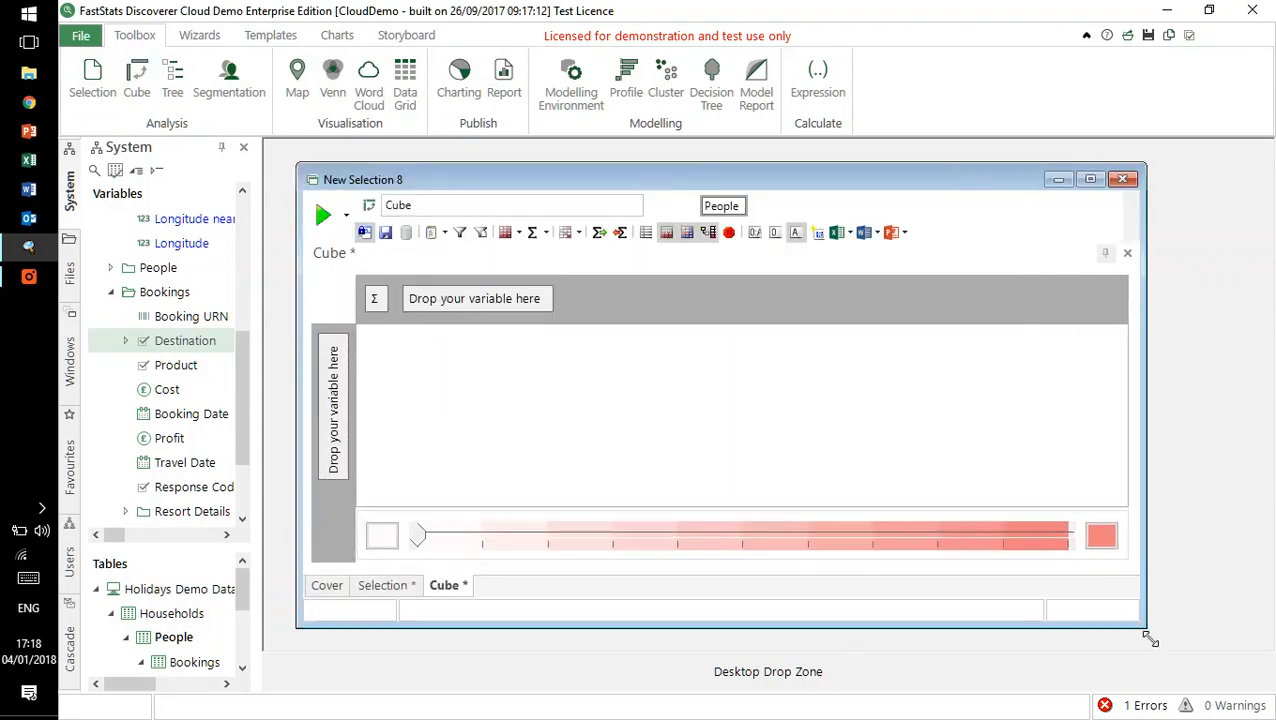
- Add the household Region variable to the cube's rows and the booking Destination variable to its columns
{"action": "left_click_drag", "start_coordinate": [241, 385], "coordinate": [238, 247]}
{"action": "left_click_drag", "start_coordinate": [174, 345], "coordinate": [334, 362]}
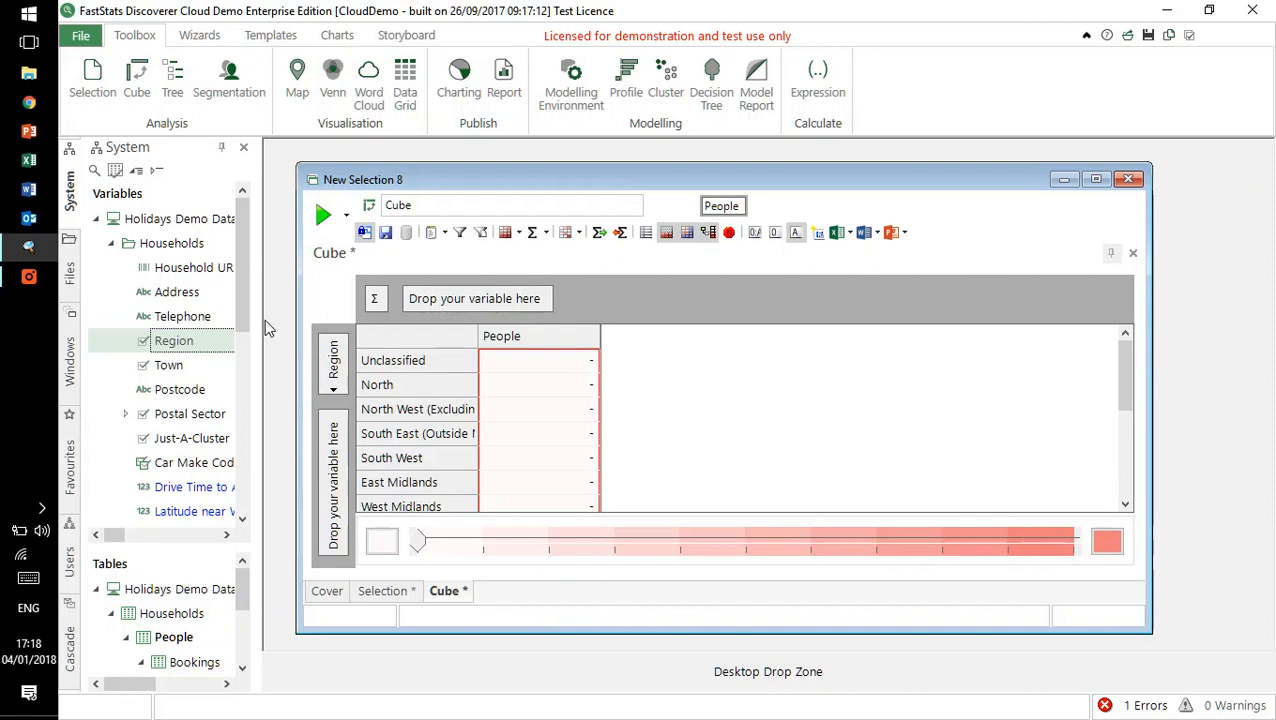
{"action": "left_click_drag", "start_coordinate": [240, 306], "coordinate": [238, 446]}
{"action": "left_click_drag", "start_coordinate": [184, 319], "coordinate": [445, 300]}
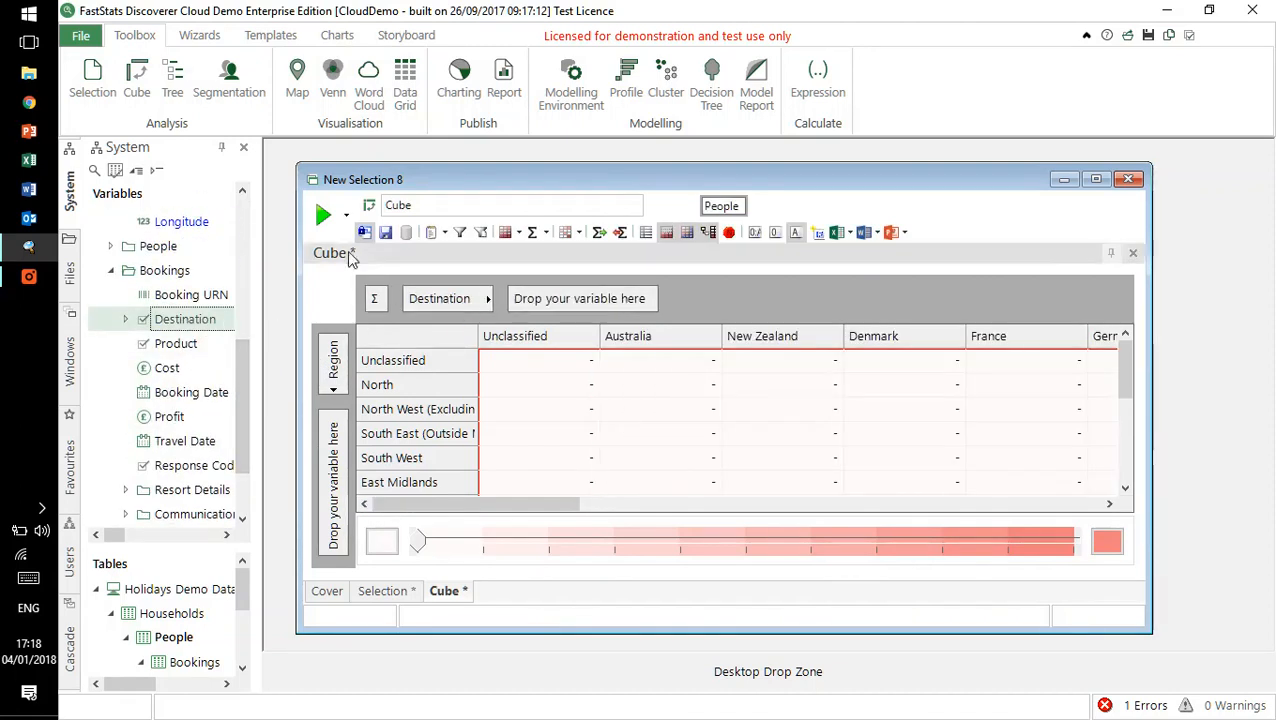
- Calculate the Region by Destination cube, maximise its window, and select the South East (Outside…) cell for Australia
{"action": "left_click", "coordinate": [322, 214]}
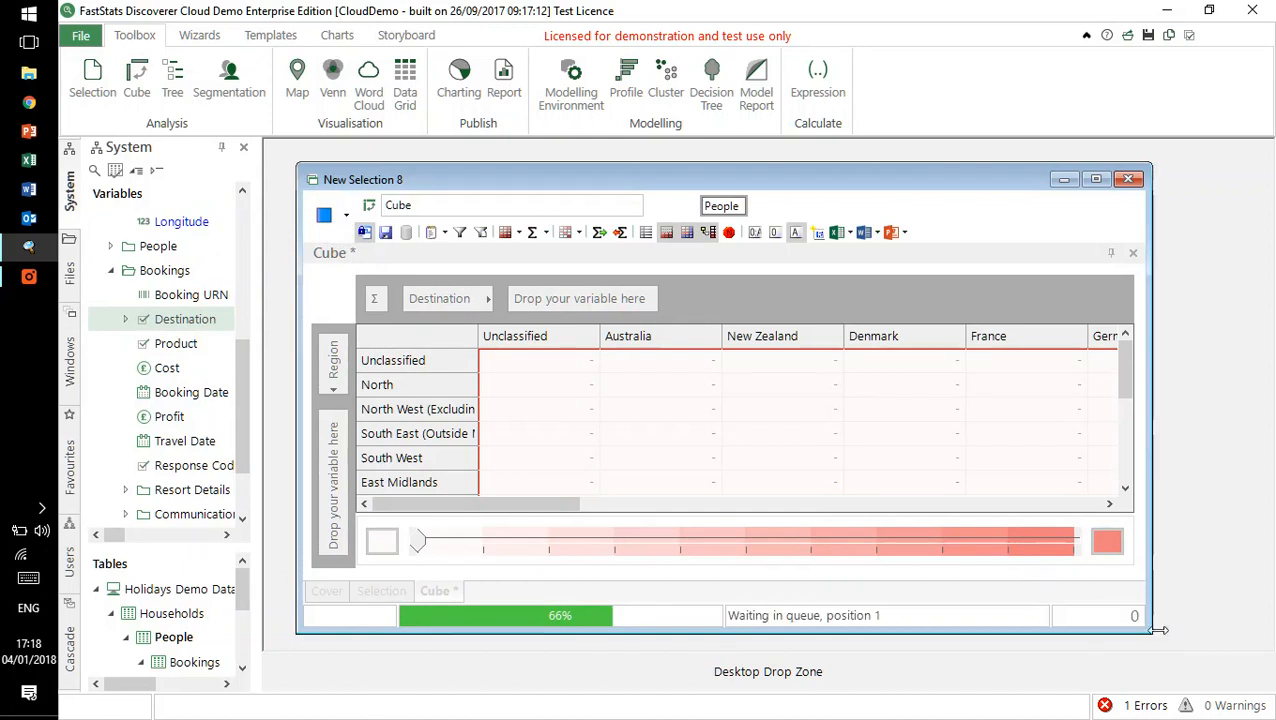
{"action": "left_click_drag", "start_coordinate": [1160, 645], "coordinate": [1236, 650]}
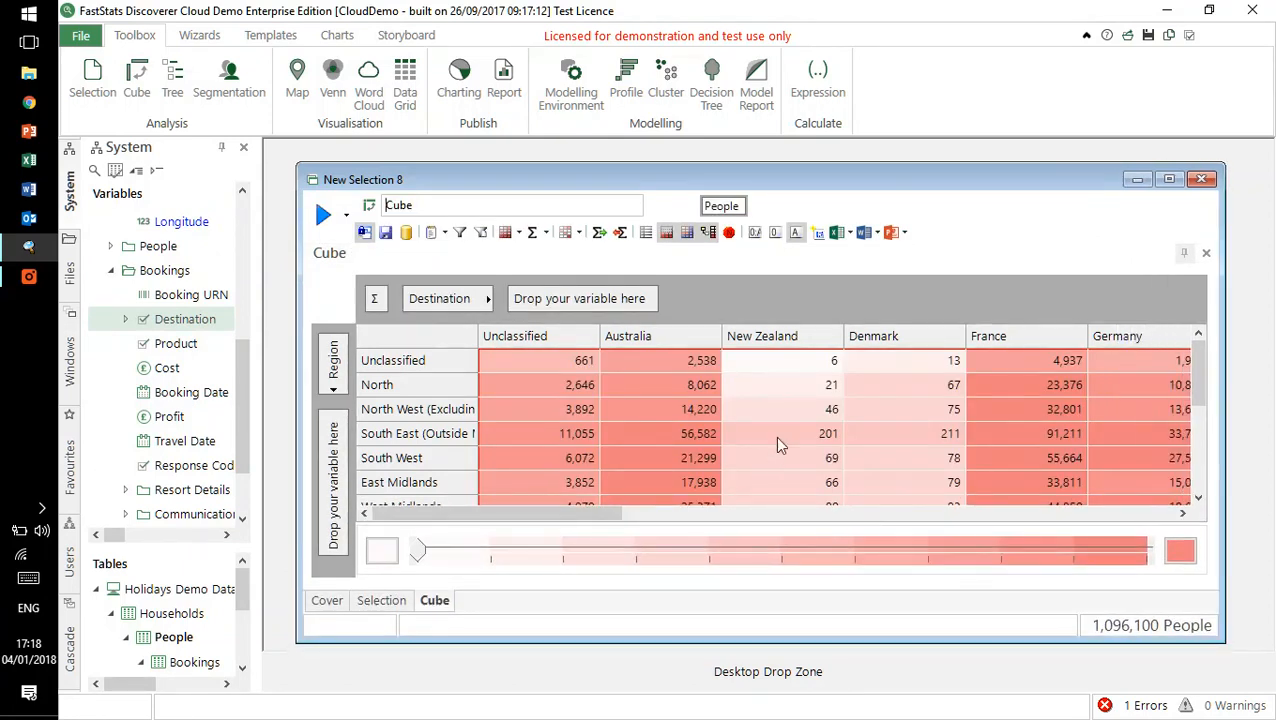
{"action": "left_click", "coordinate": [1169, 179]}
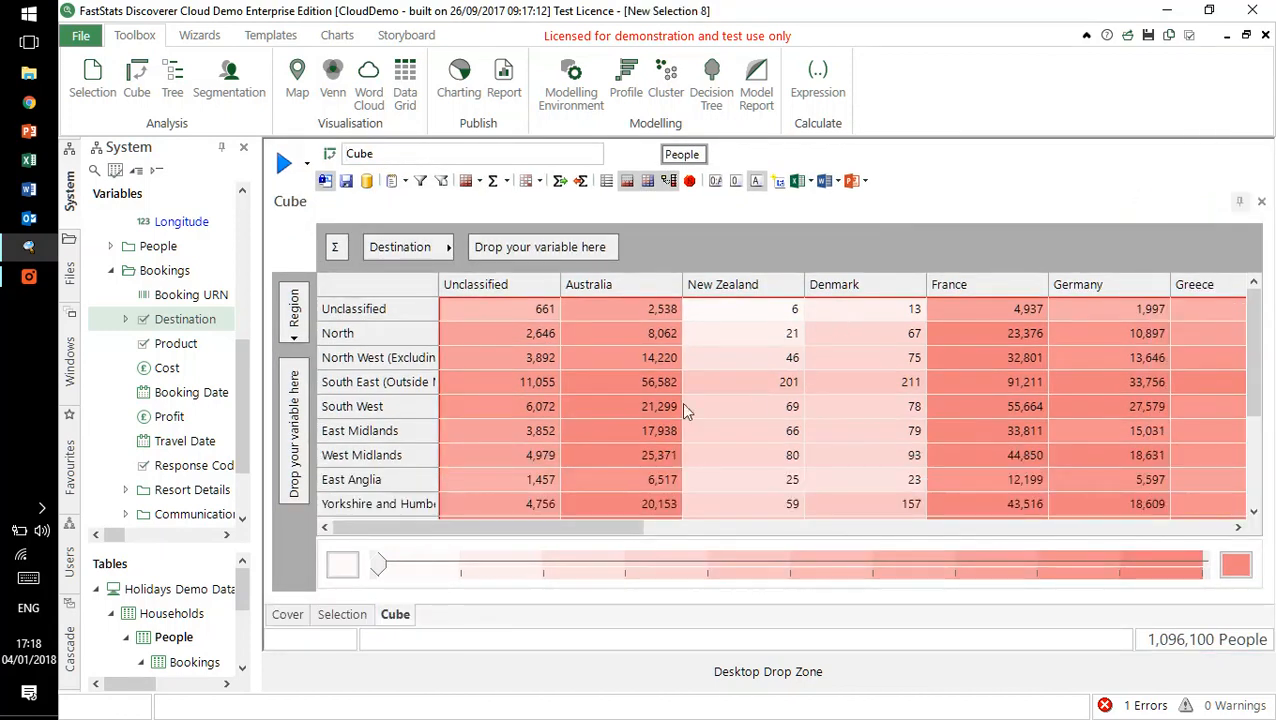
{"action": "left_click", "coordinate": [651, 384]}
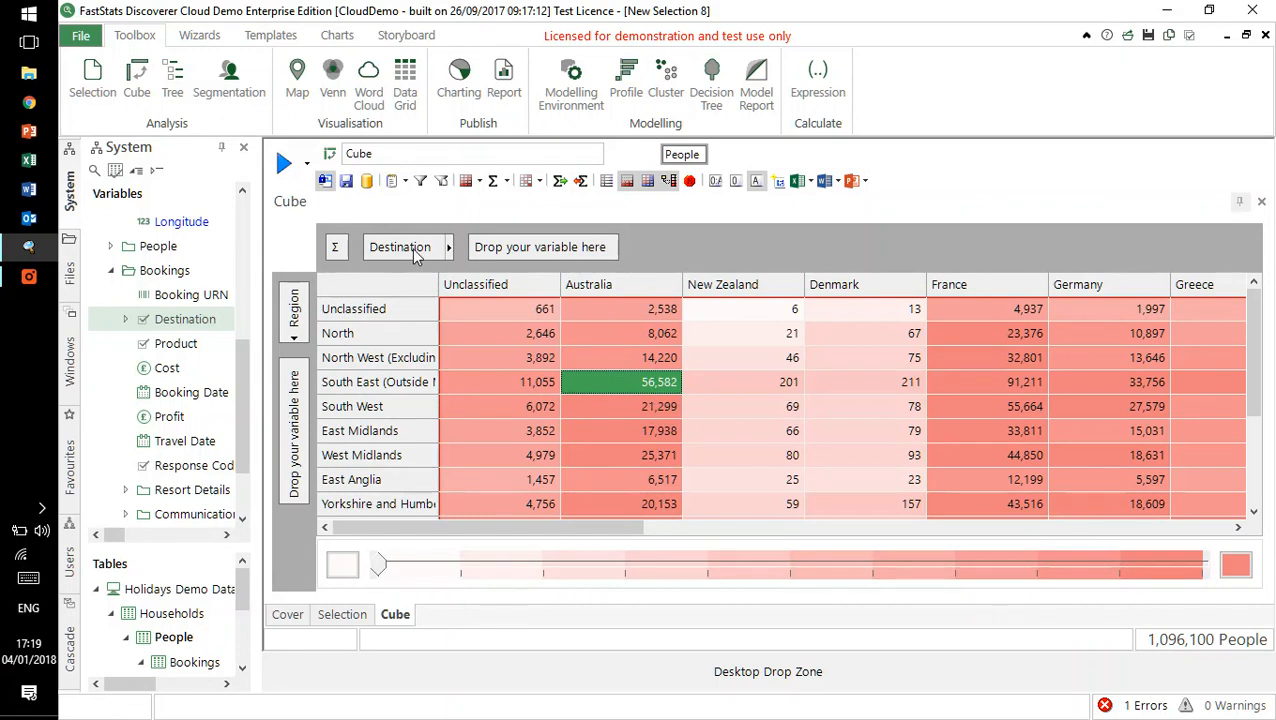
- Add the Sum(Cost) statistic to the cube, recalculate it, and select the South East (Outside…) people count for Australia
{"action": "left_click_drag", "start_coordinate": [245, 353], "coordinate": [242, 398]}
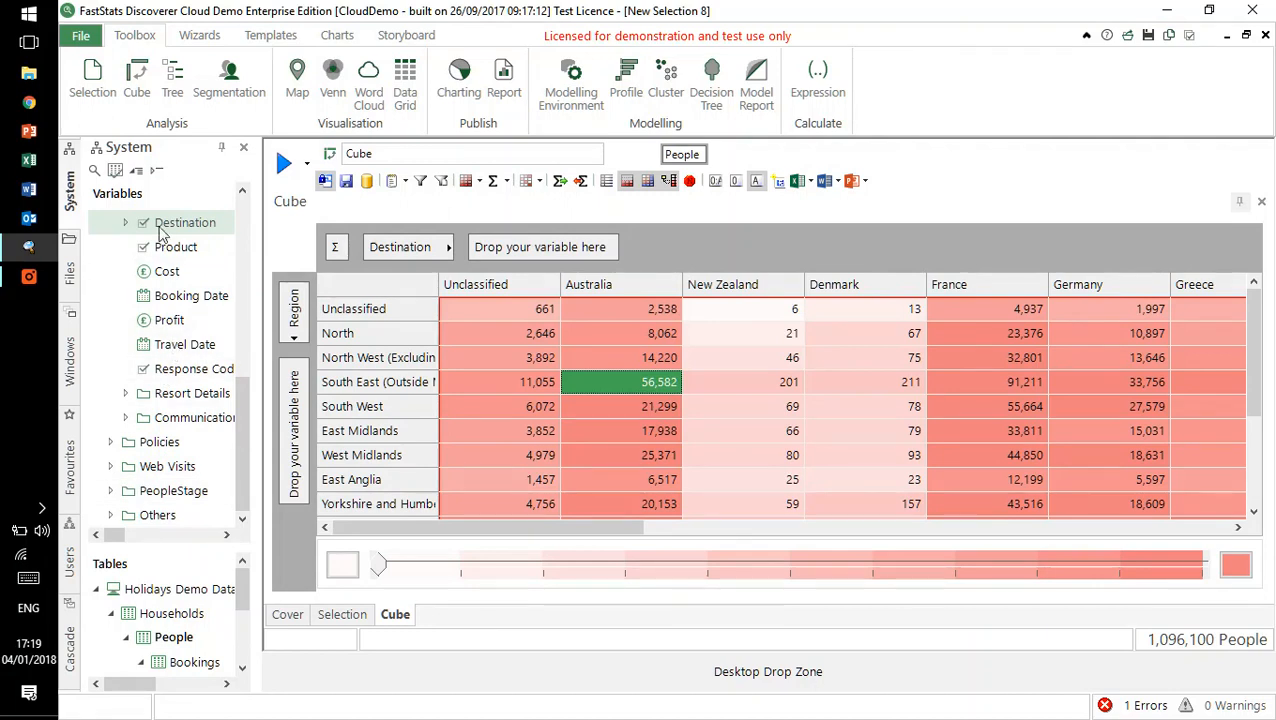
{"action": "left_click", "coordinate": [164, 274]}
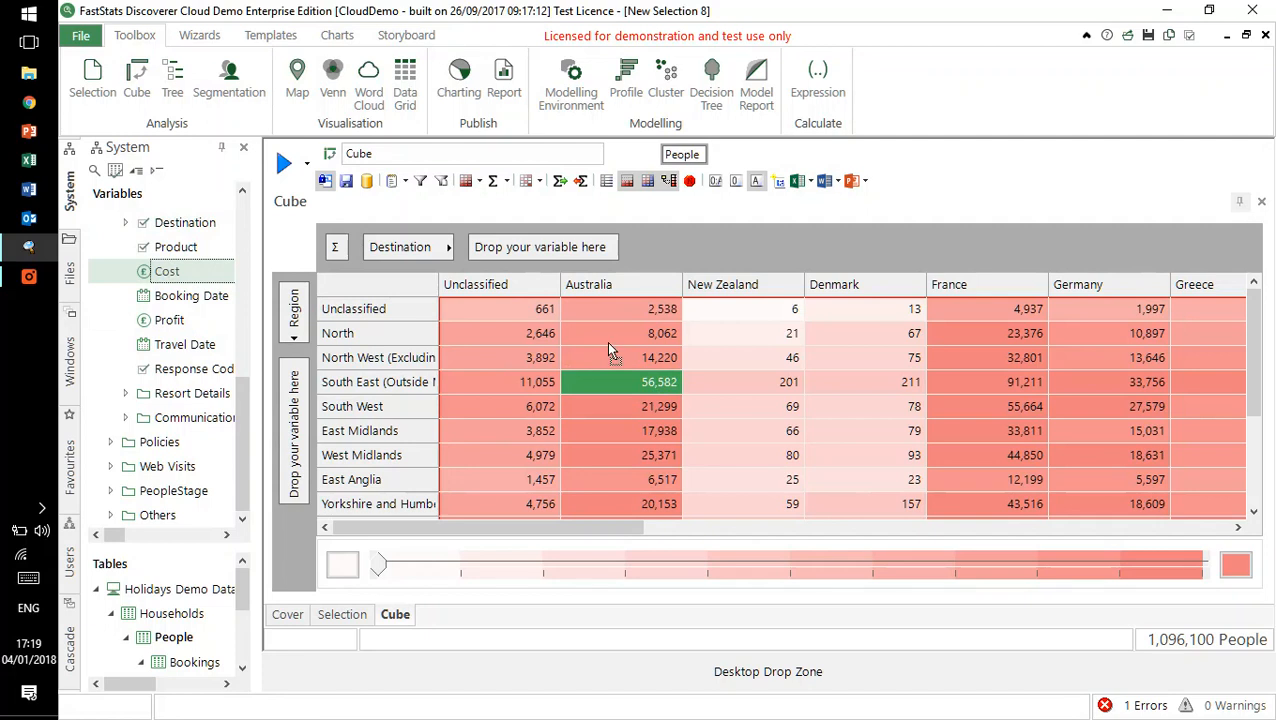
{"action": "left_click_drag", "start_coordinate": [167, 272], "coordinate": [609, 349]}
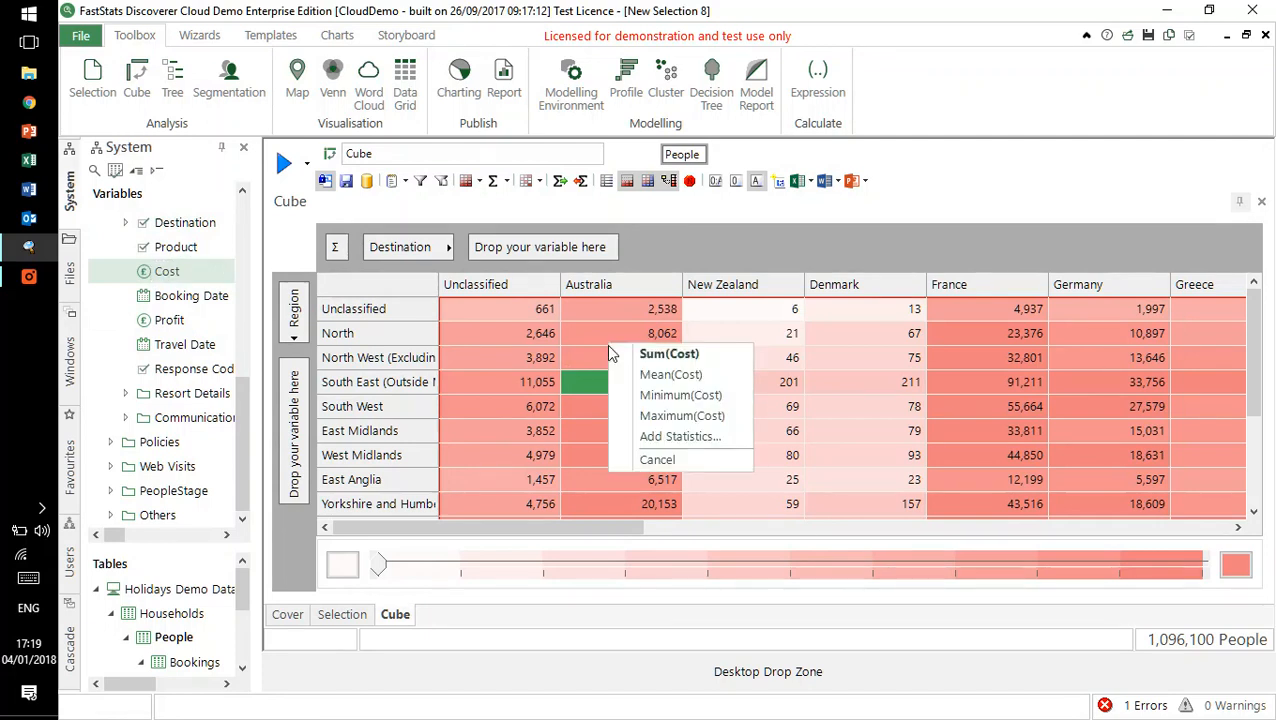
{"action": "left_click", "coordinate": [668, 355]}
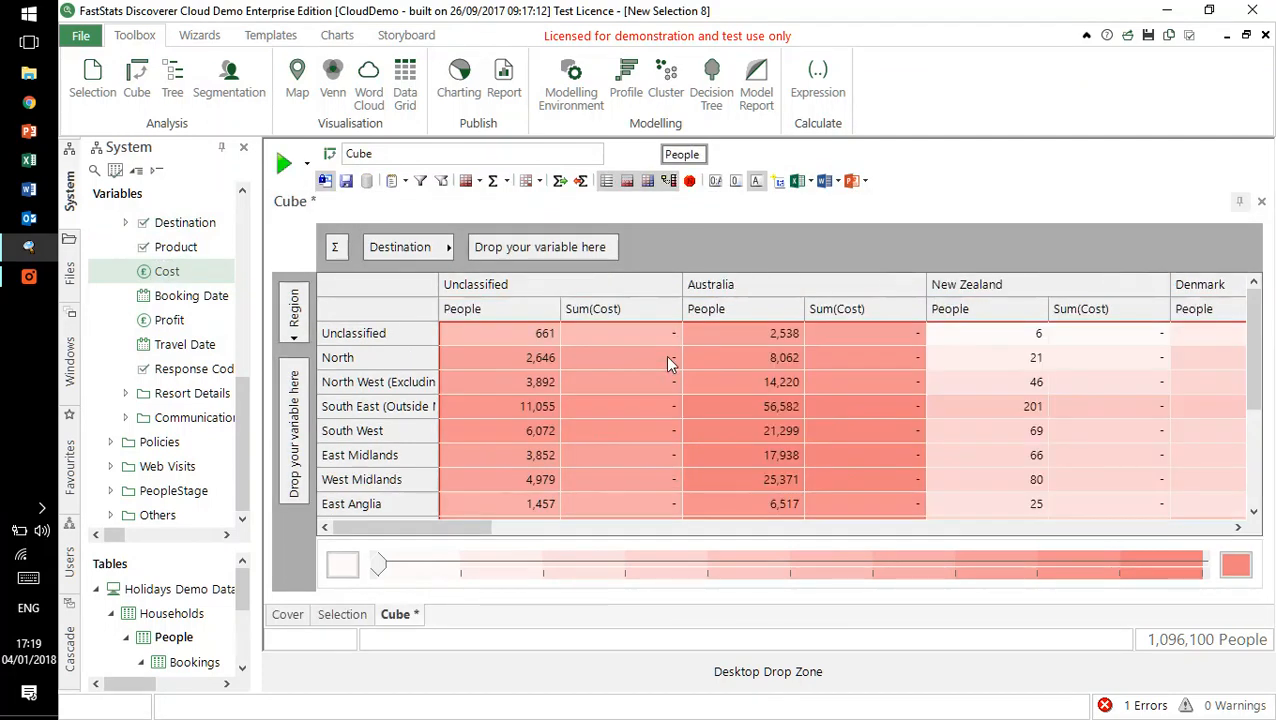
{"action": "left_click", "coordinate": [290, 168]}
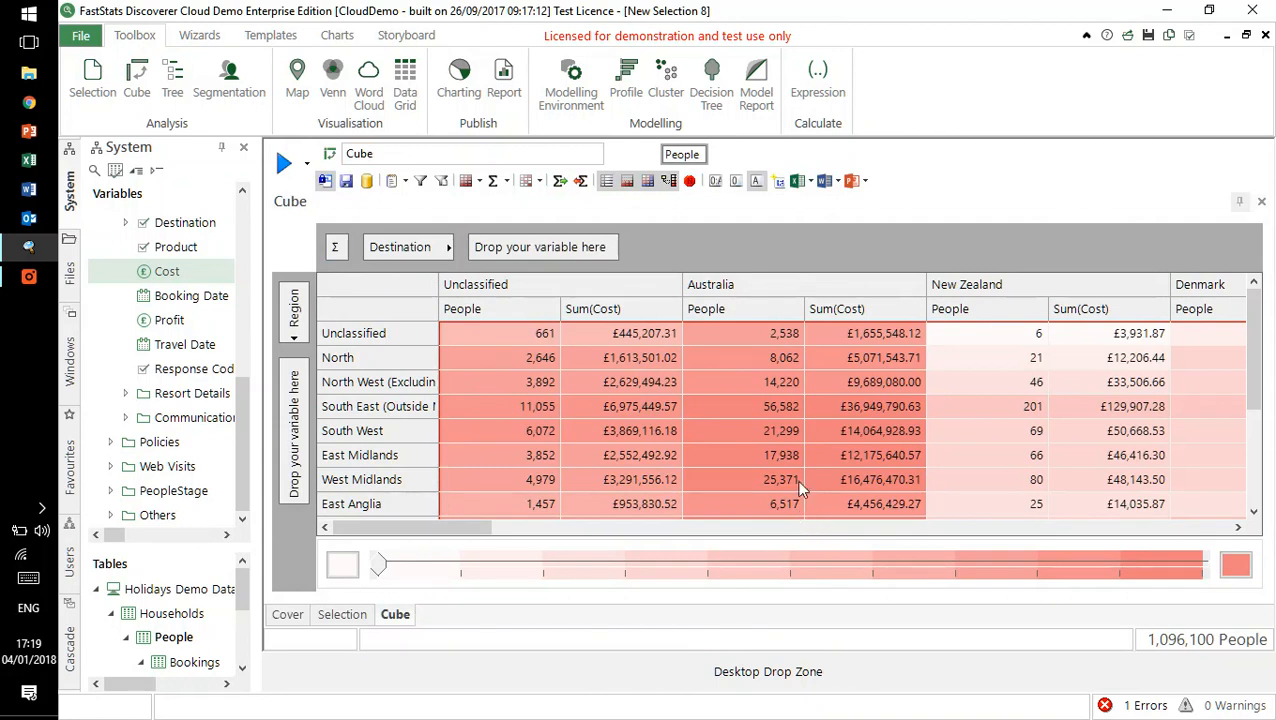
{"action": "left_click", "coordinate": [782, 410]}
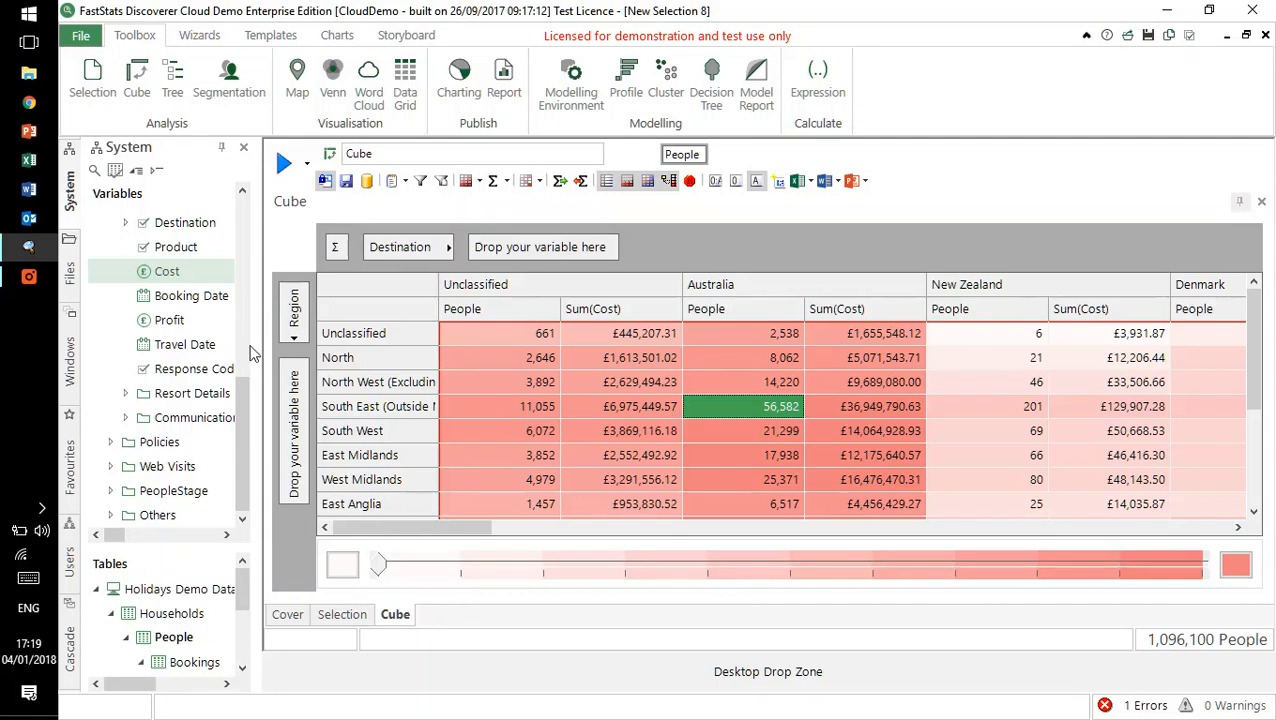
- Add the Mean(Cost) statistic to the cube and recalculate the results
{"action": "left_click", "coordinate": [170, 274]}
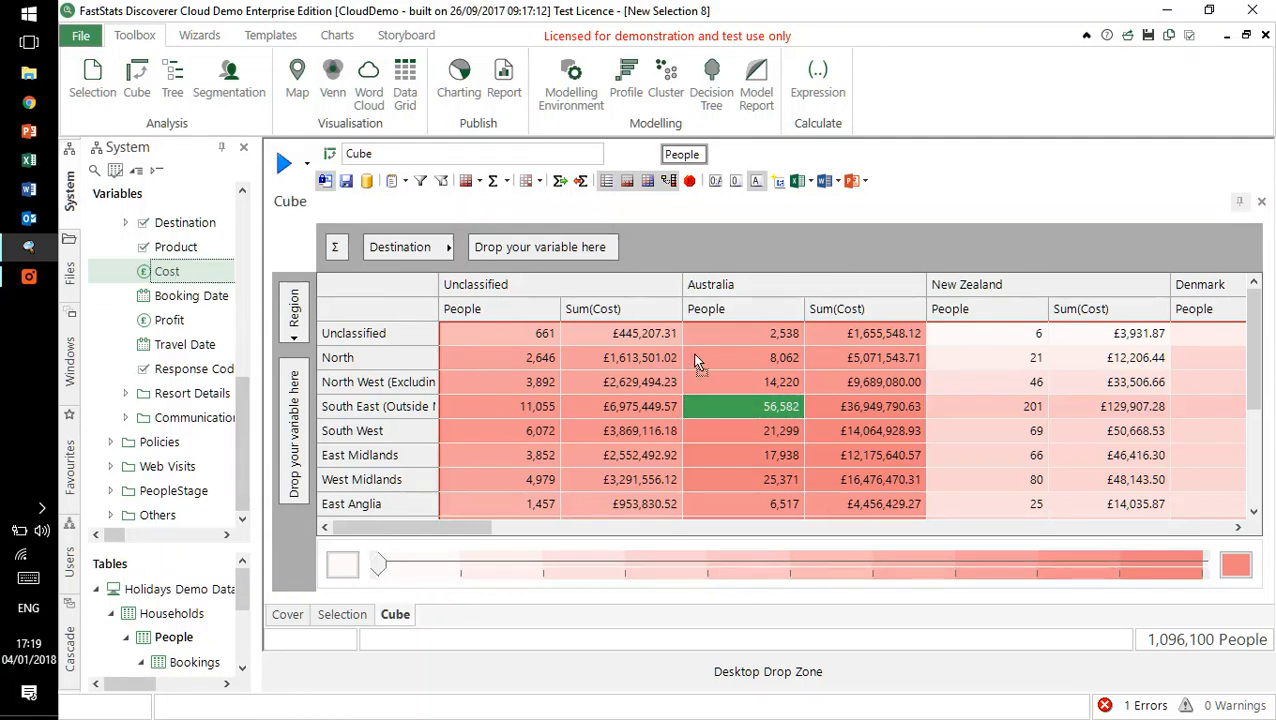
{"action": "right_click", "coordinate": [702, 357]}
{"action": "left_click", "coordinate": [789, 391]}
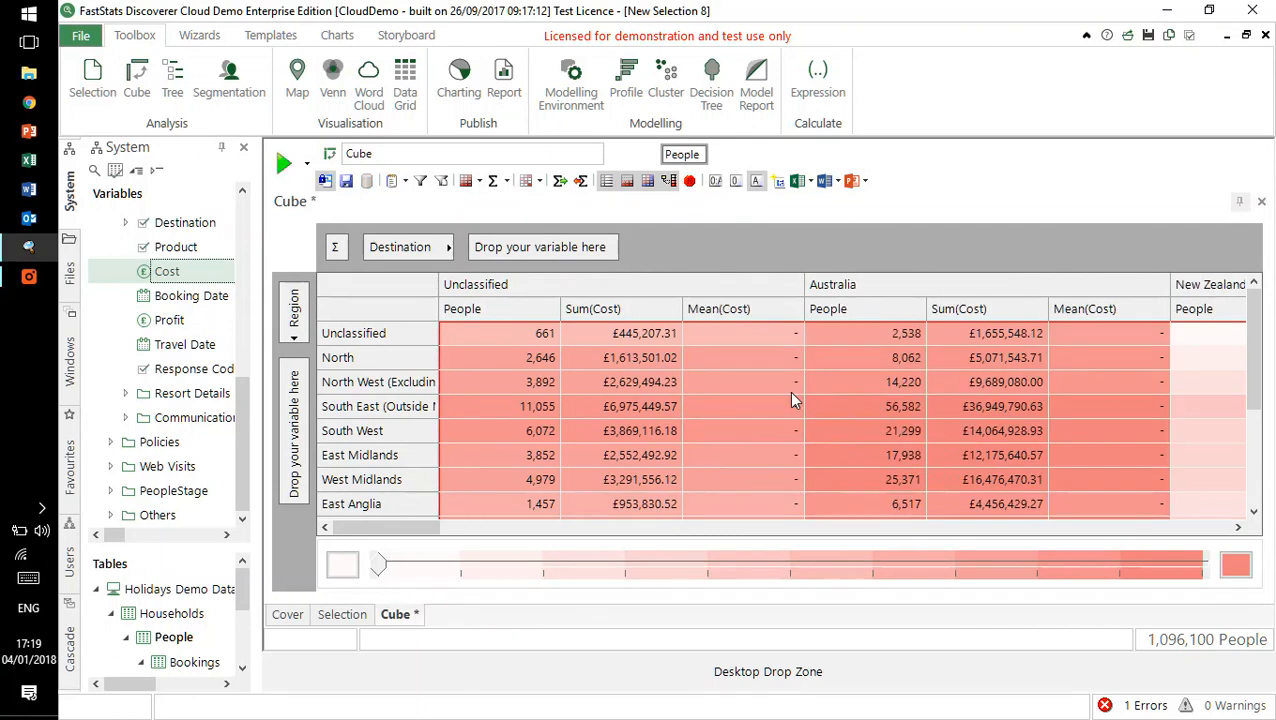
{"action": "left_click", "coordinate": [283, 163]}
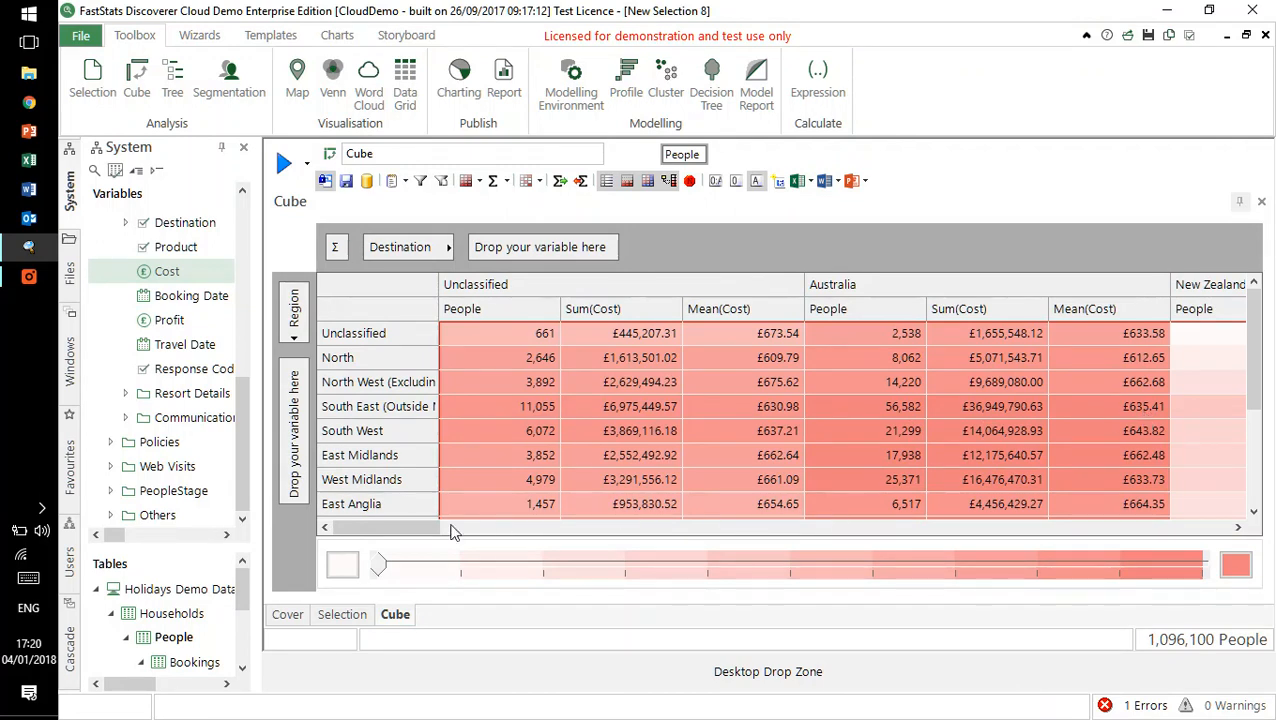
- Review the cost statistics across destinations and move the statistics from the cube's columns to its rows
{"action": "left_click_drag", "start_coordinate": [410, 527], "coordinate": [467, 533]}
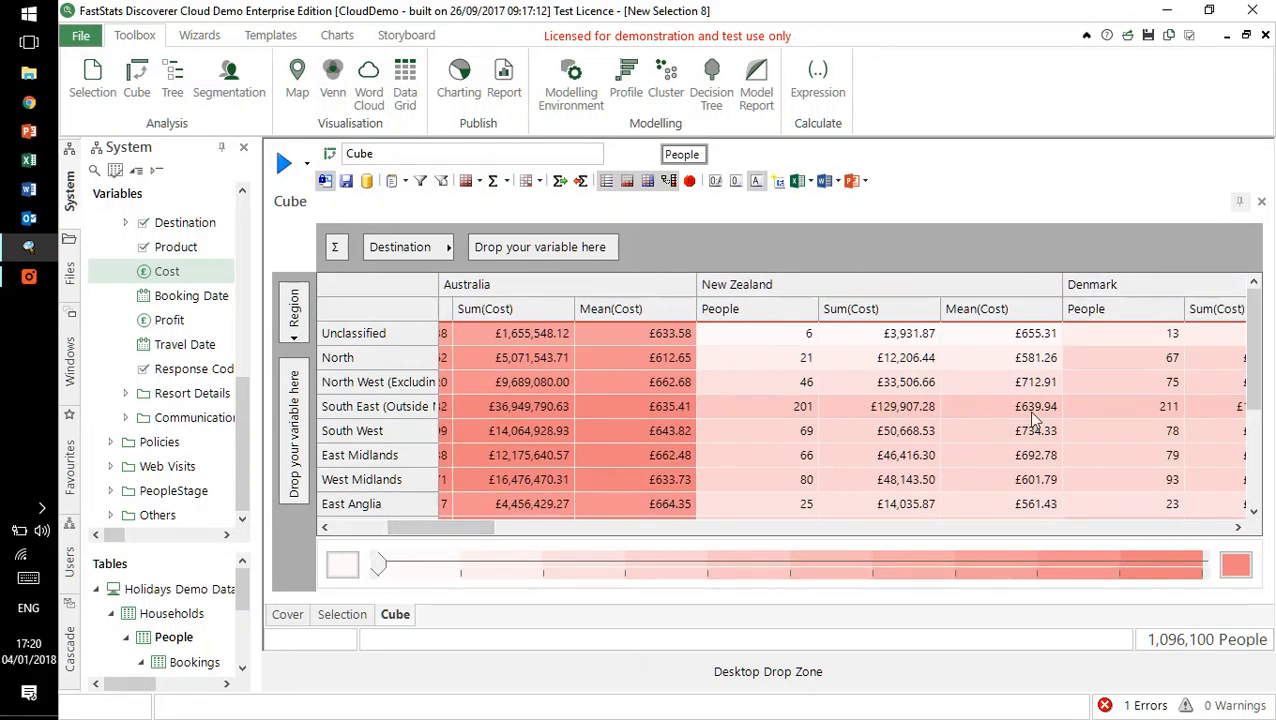
{"action": "left_click", "coordinate": [500, 527]}
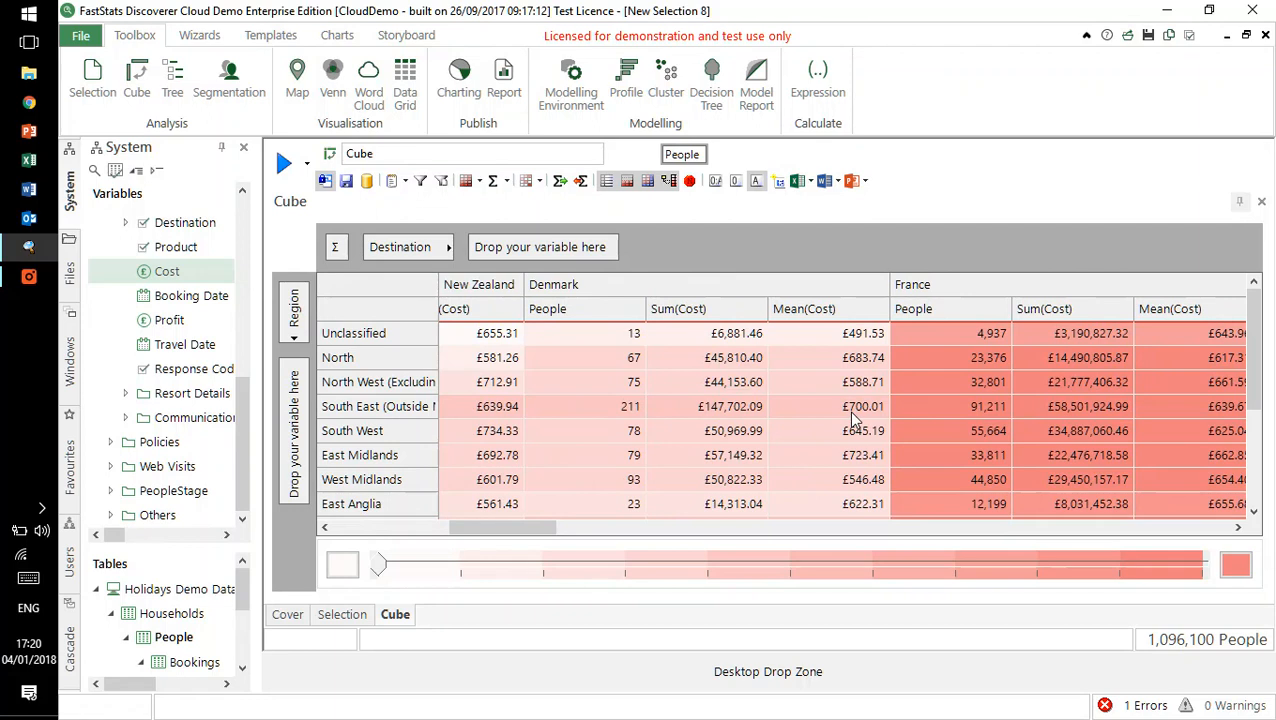
{"action": "left_click_drag", "start_coordinate": [516, 526], "coordinate": [398, 527]}
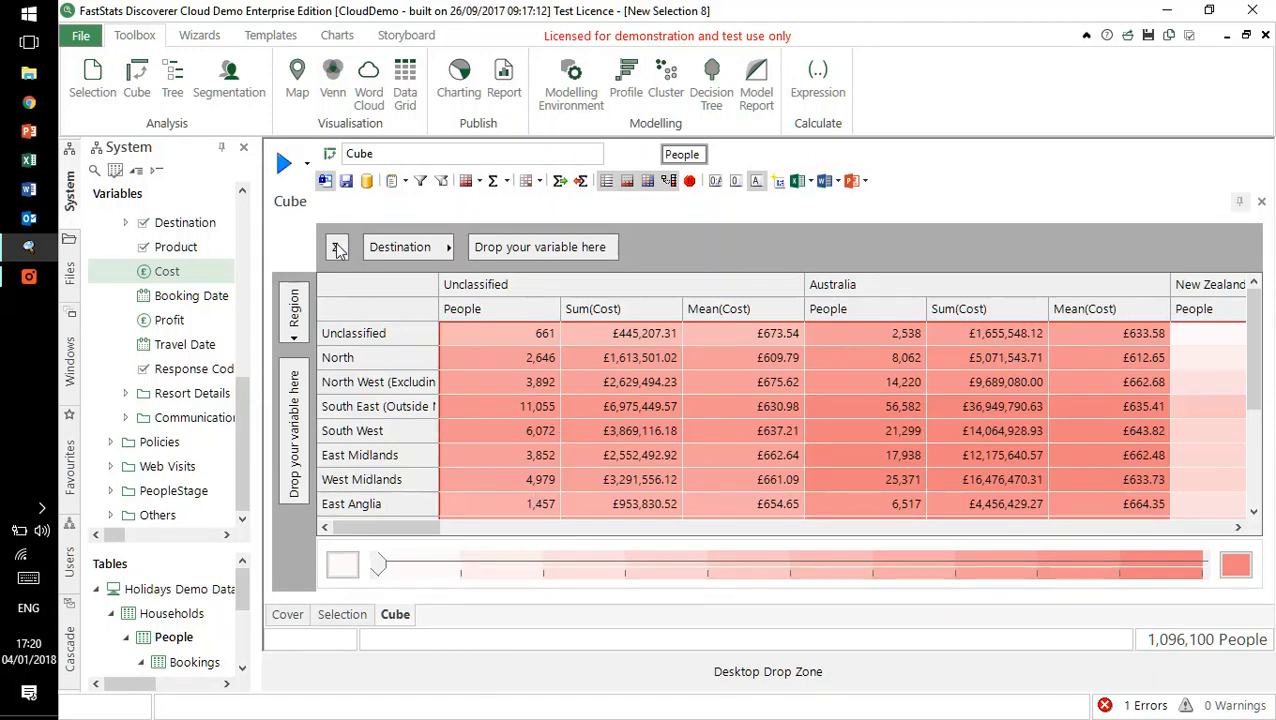
{"action": "left_click_drag", "start_coordinate": [336, 248], "coordinate": [294, 288]}
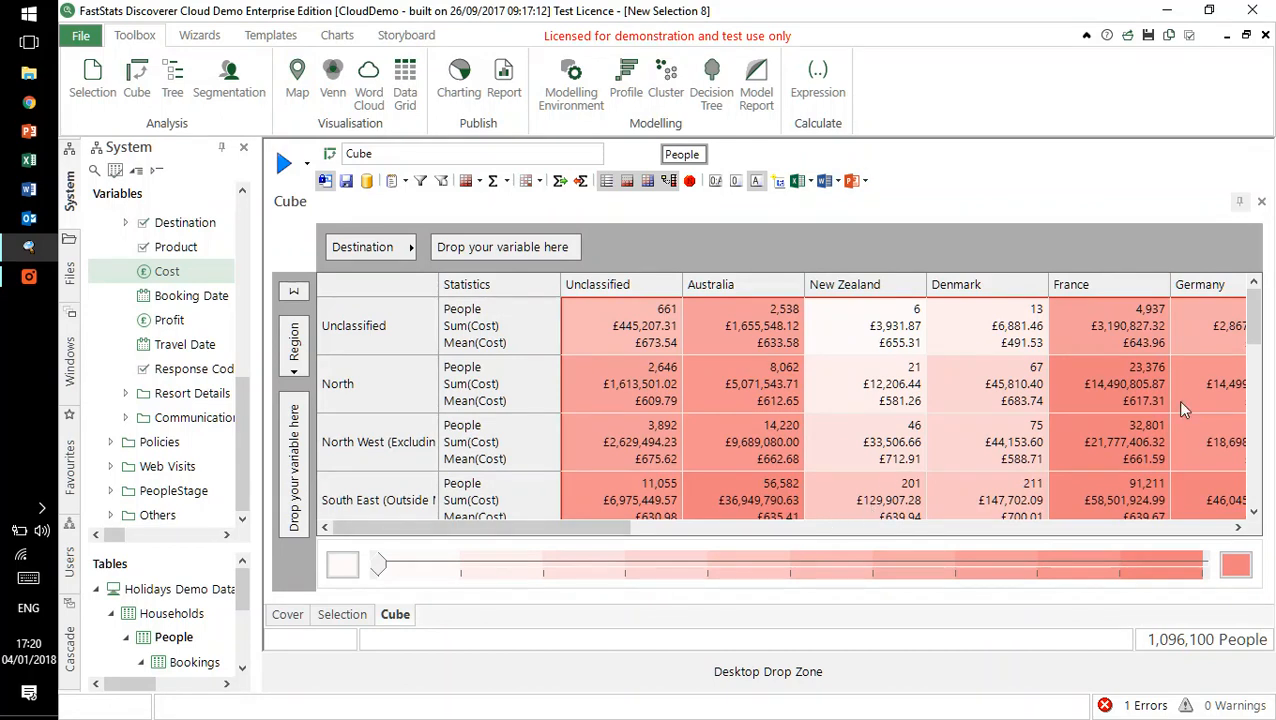
{"action": "left_click_drag", "start_coordinate": [1256, 340], "coordinate": [1262, 396]}
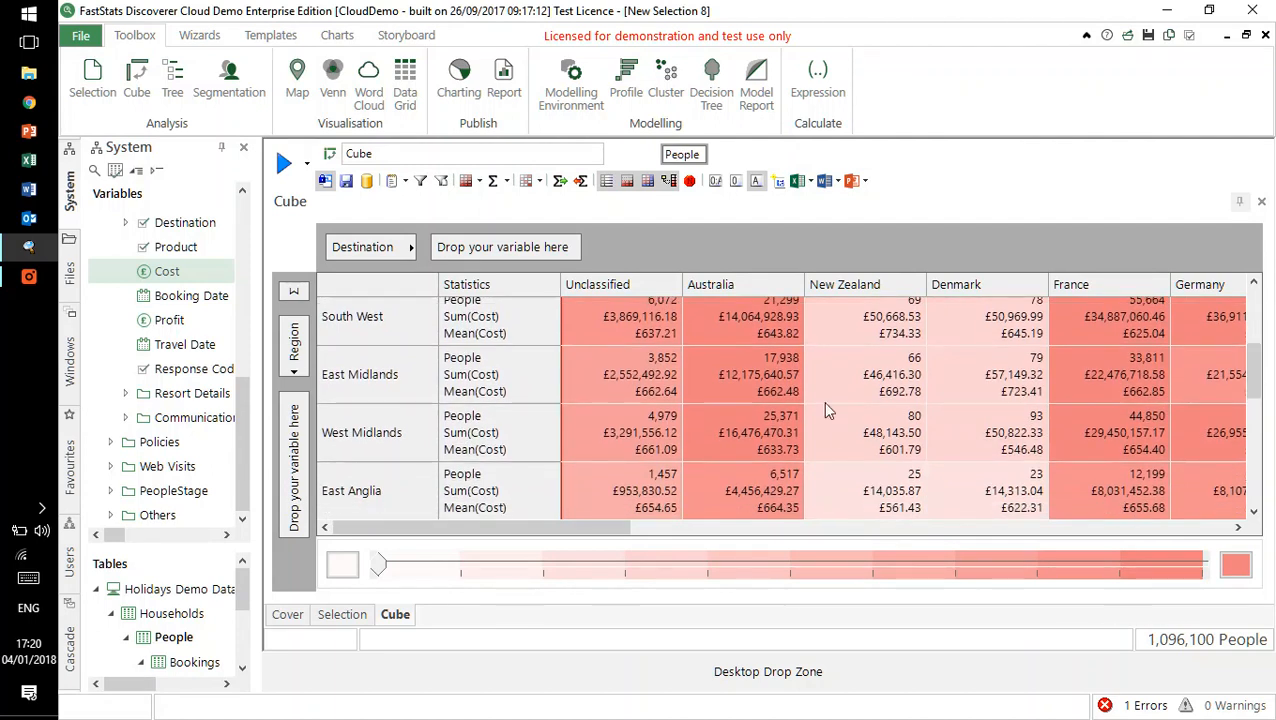
- Send the East Midlands by Australia cell to the Email Template as a new selection
{"action": "left_click", "coordinate": [756, 371]}
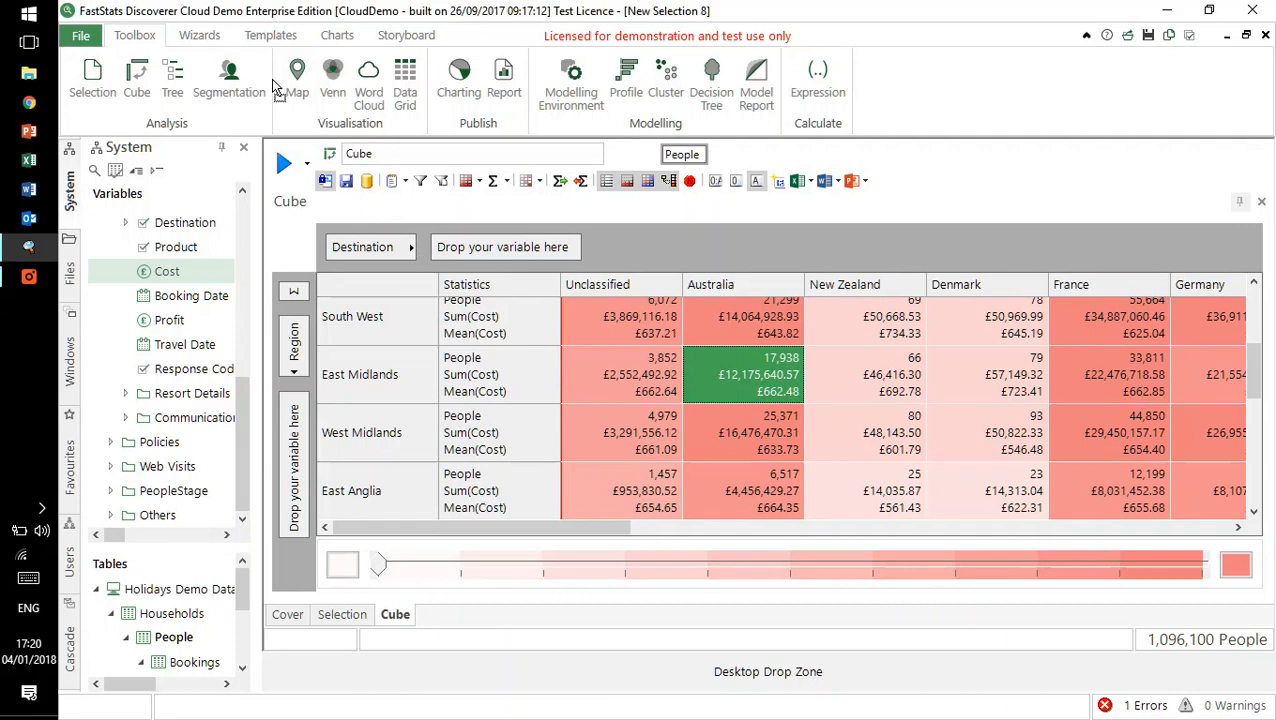
{"action": "left_click", "coordinate": [271, 36]}
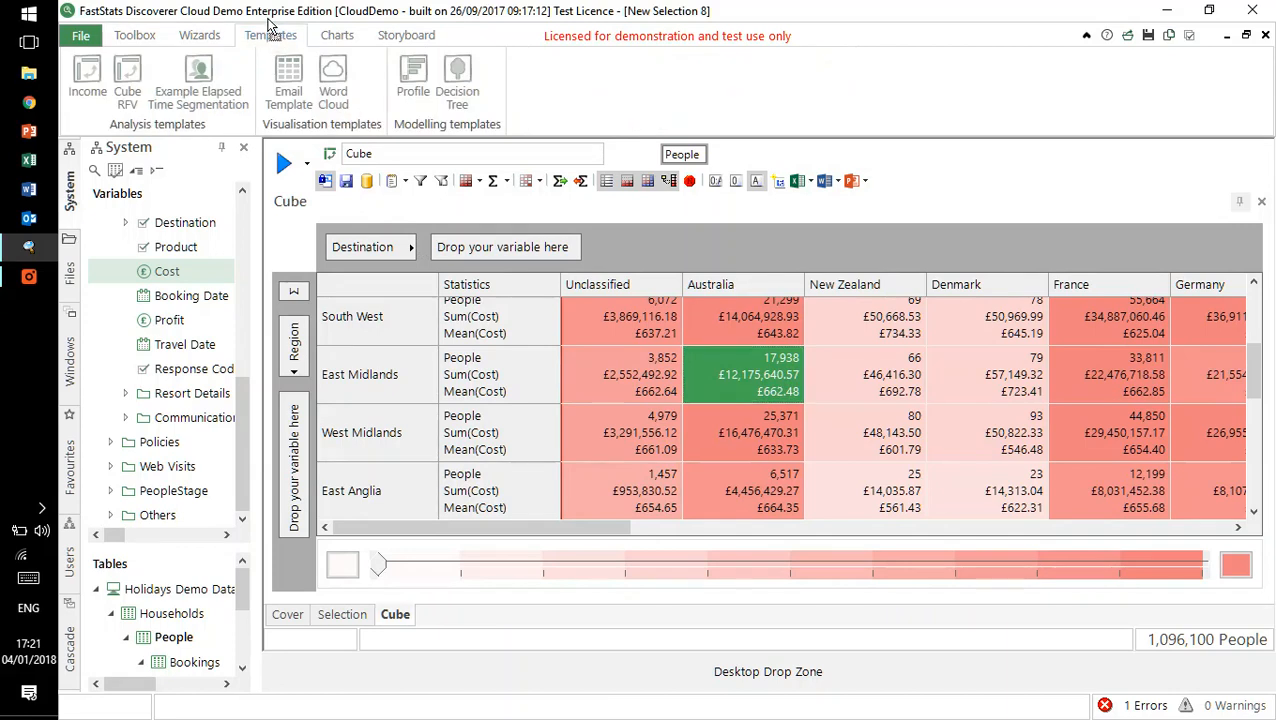
{"action": "left_click", "coordinate": [288, 78]}
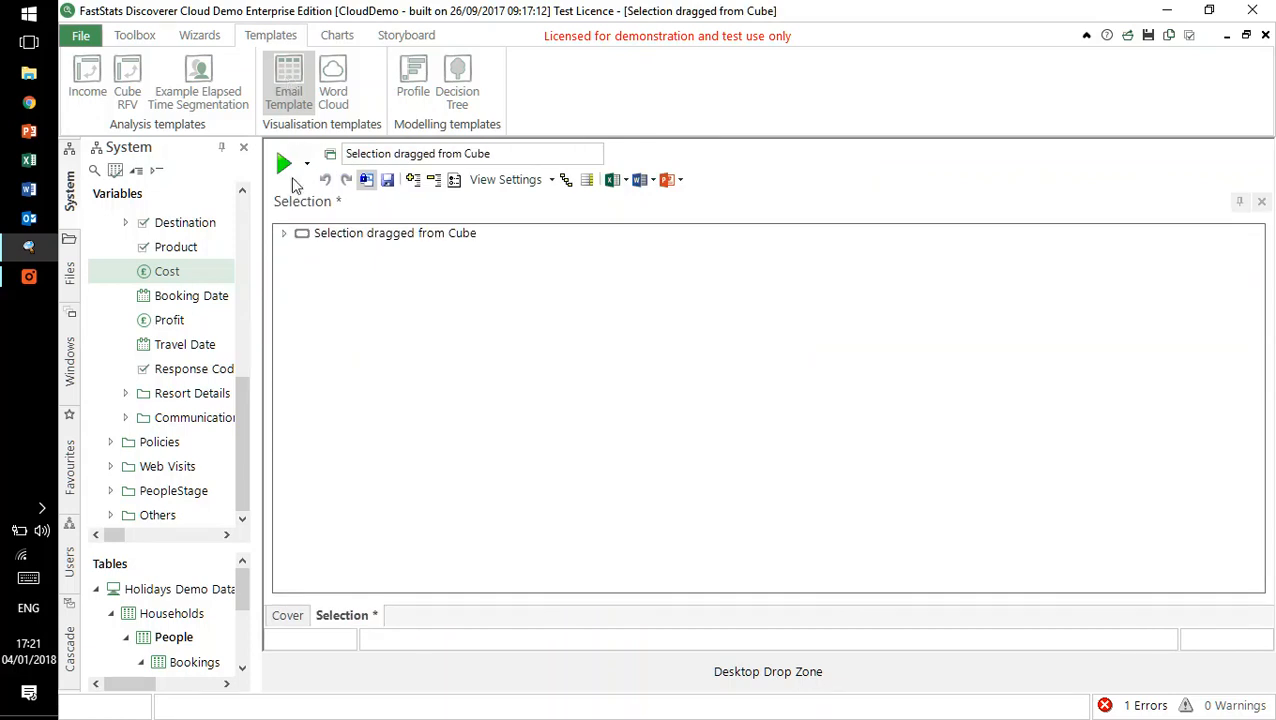